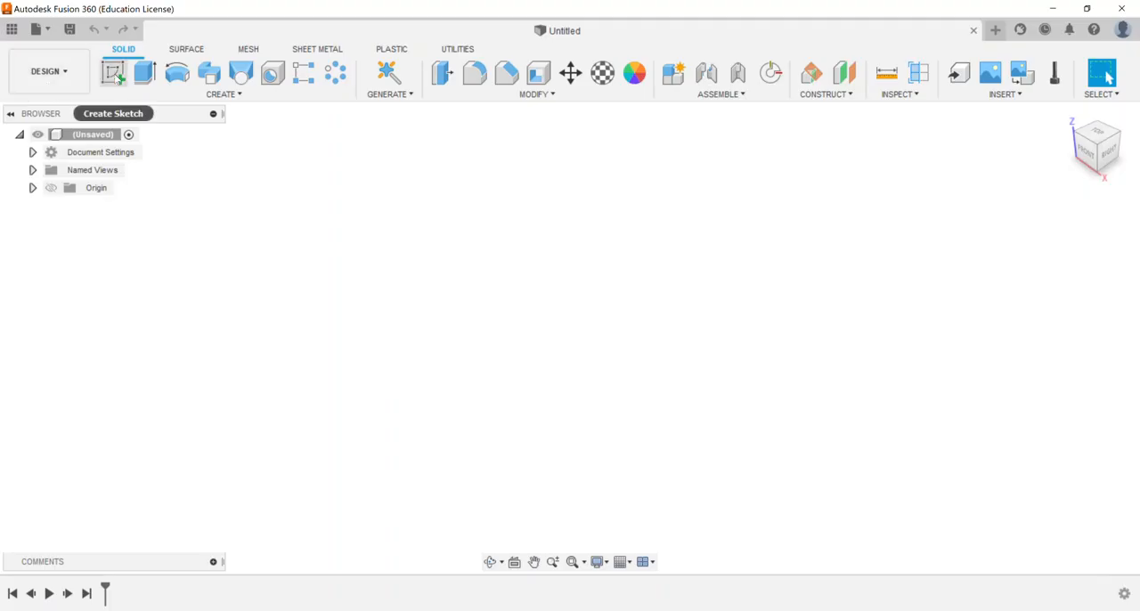
Sketch a center rectangle 6 in wide and 3 in high at the origin on the horizontal plane, and finish the sketch
click(117, 77)
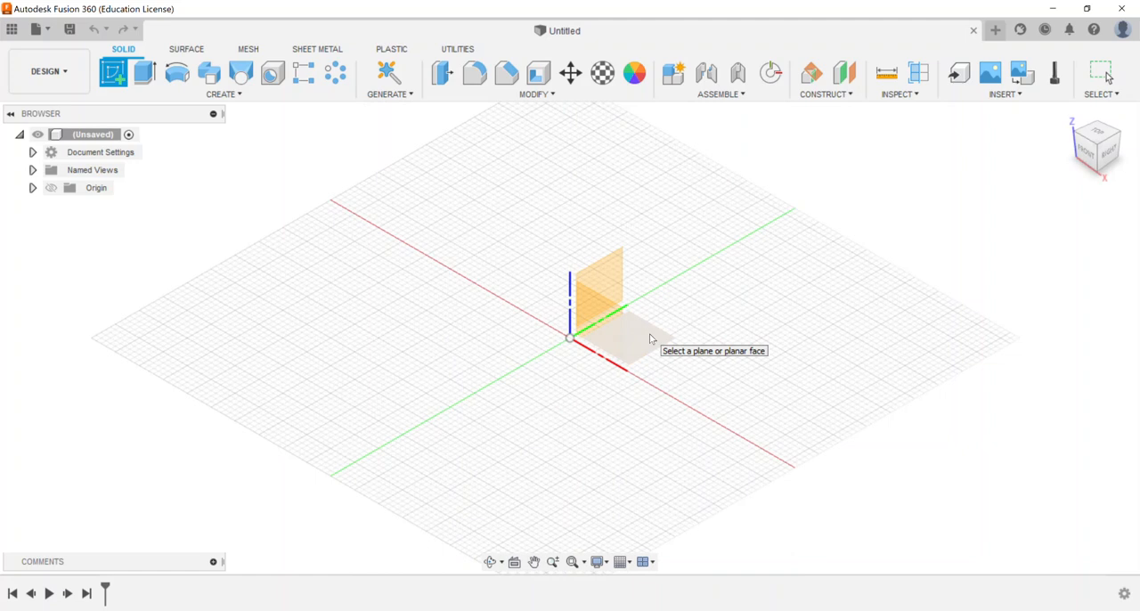
click(650, 338)
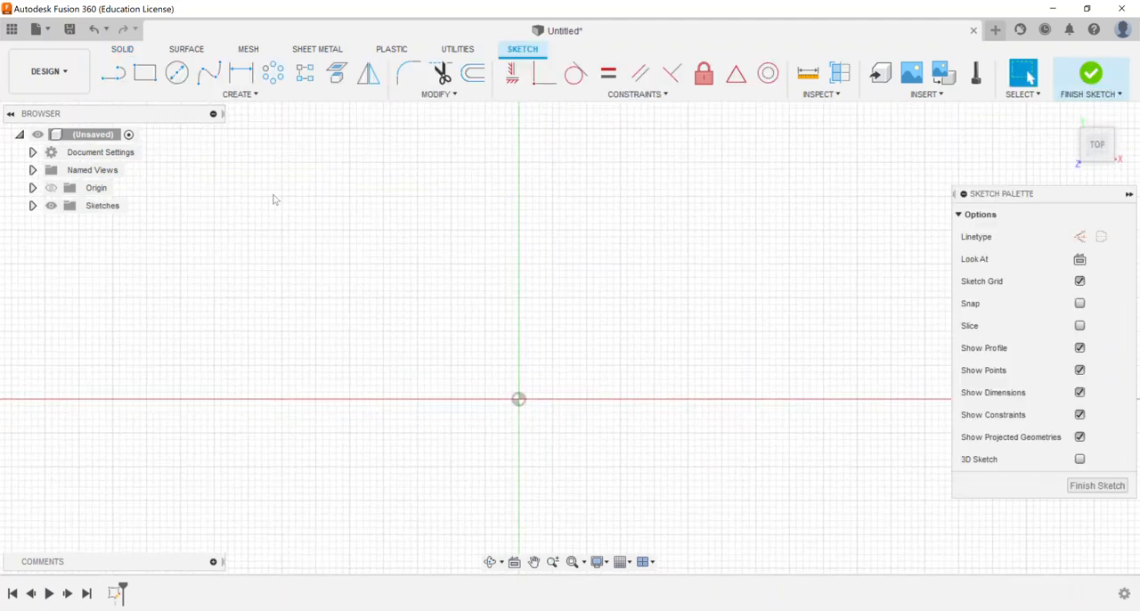
click(157, 96)
mouse_move(166, 125)
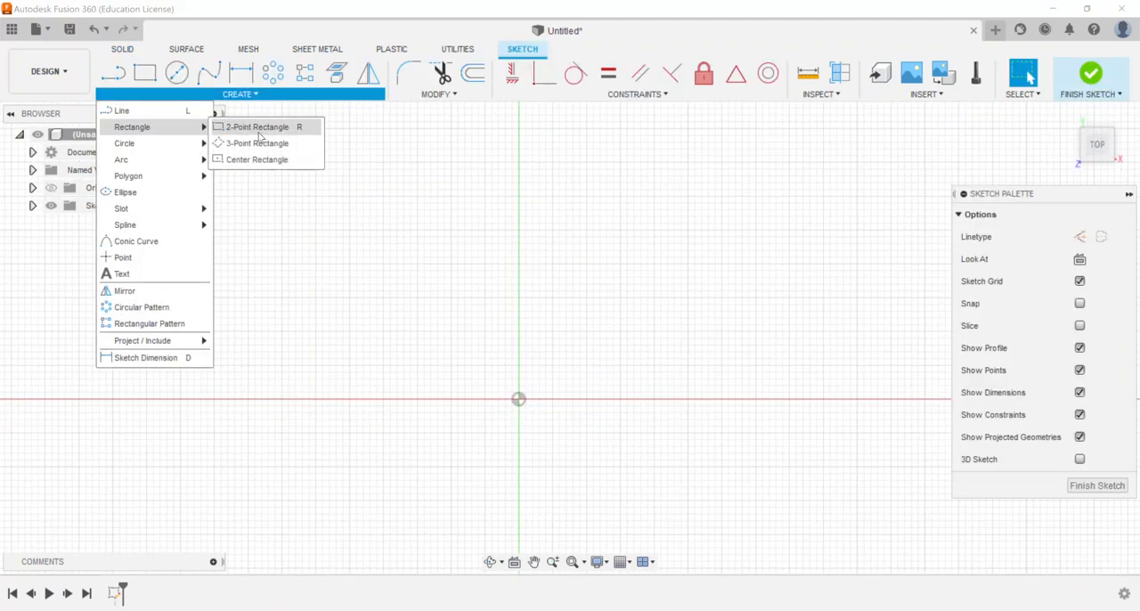
click(276, 164)
click(518, 398)
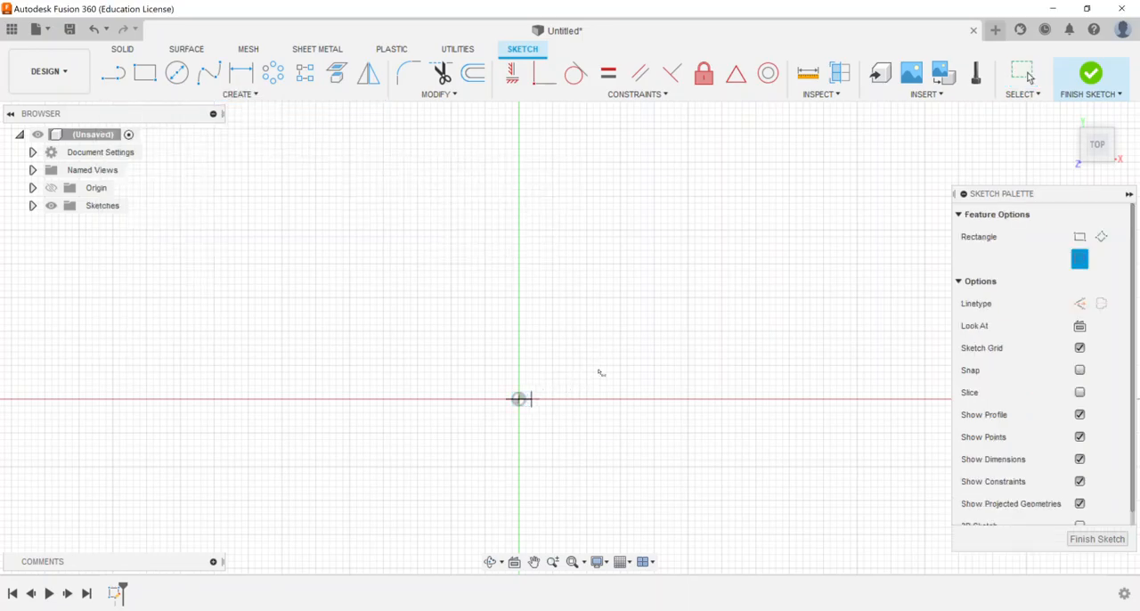
middle_drag(723, 305, 720, 229)
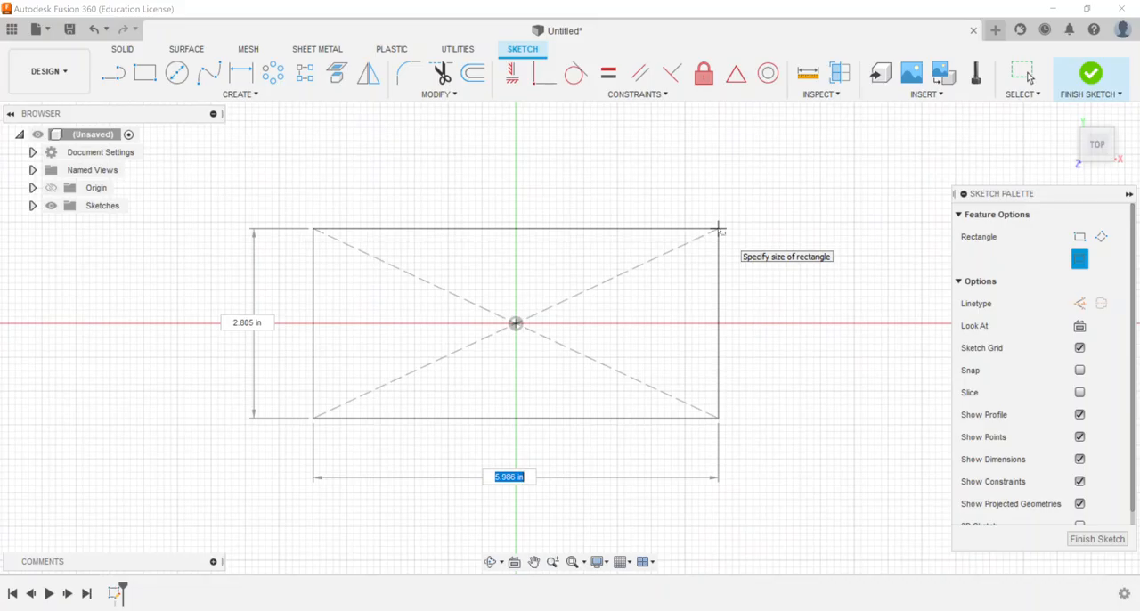
text(6)
key(Tab)
text(3)
key(Tab)
key(Return)
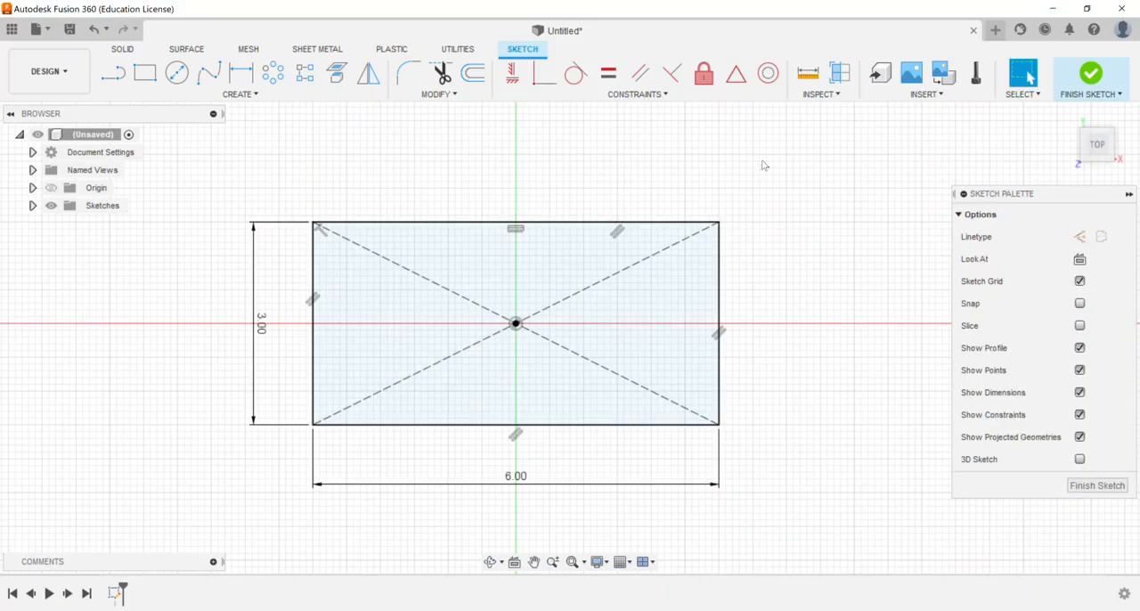
click(1091, 73)
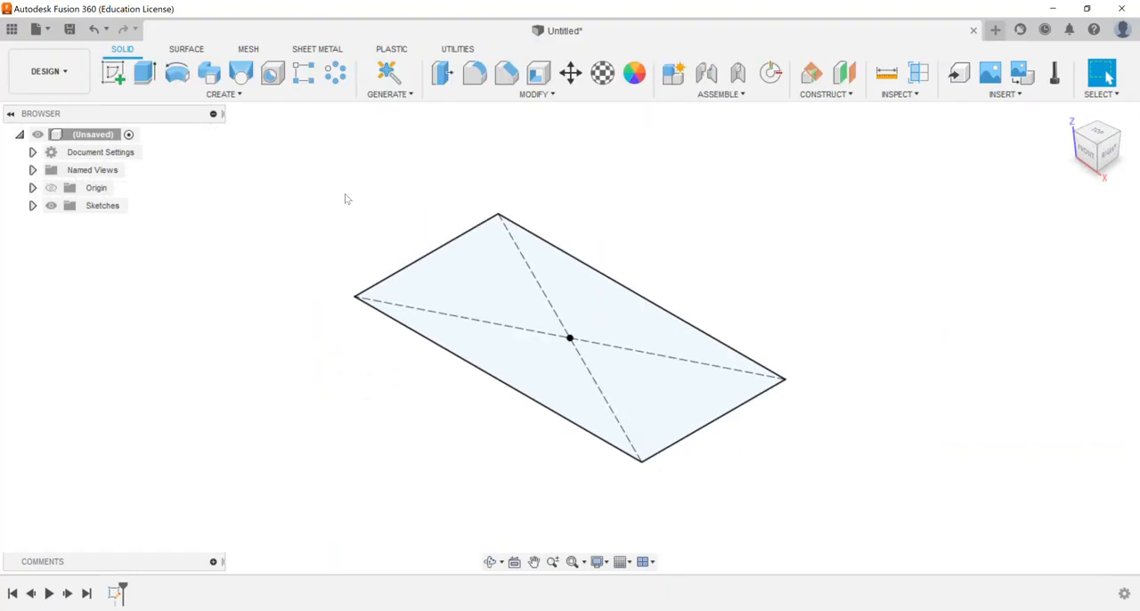
Set up an extrusion of the rectangle 1 in upward, with the profile plane as its start
click(145, 73)
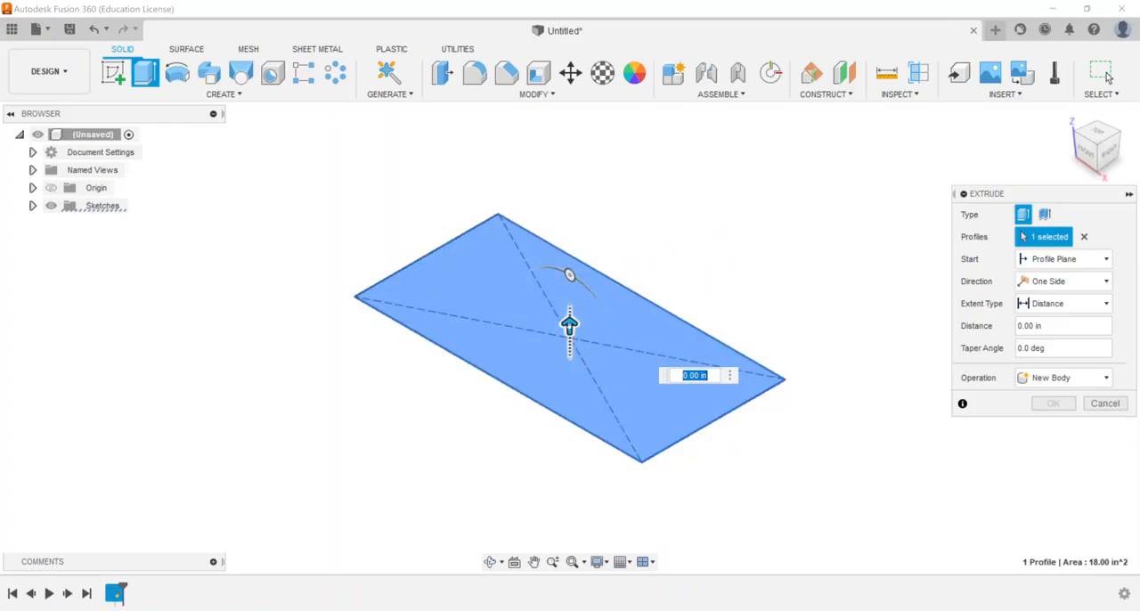
drag(569, 325, 569, 270)
click(694, 320)
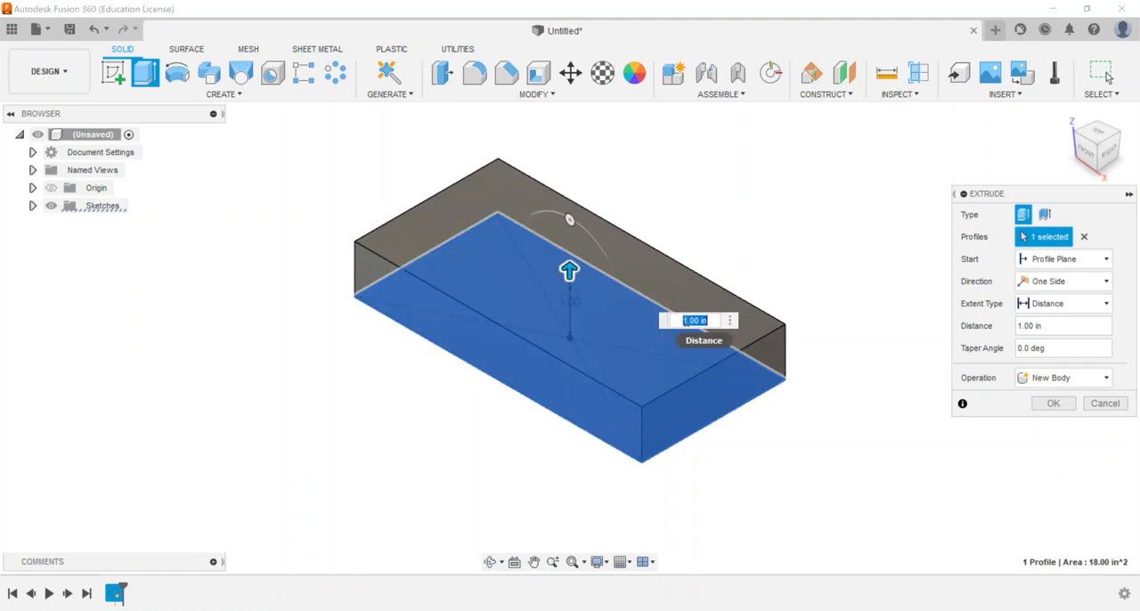
click(1056, 326)
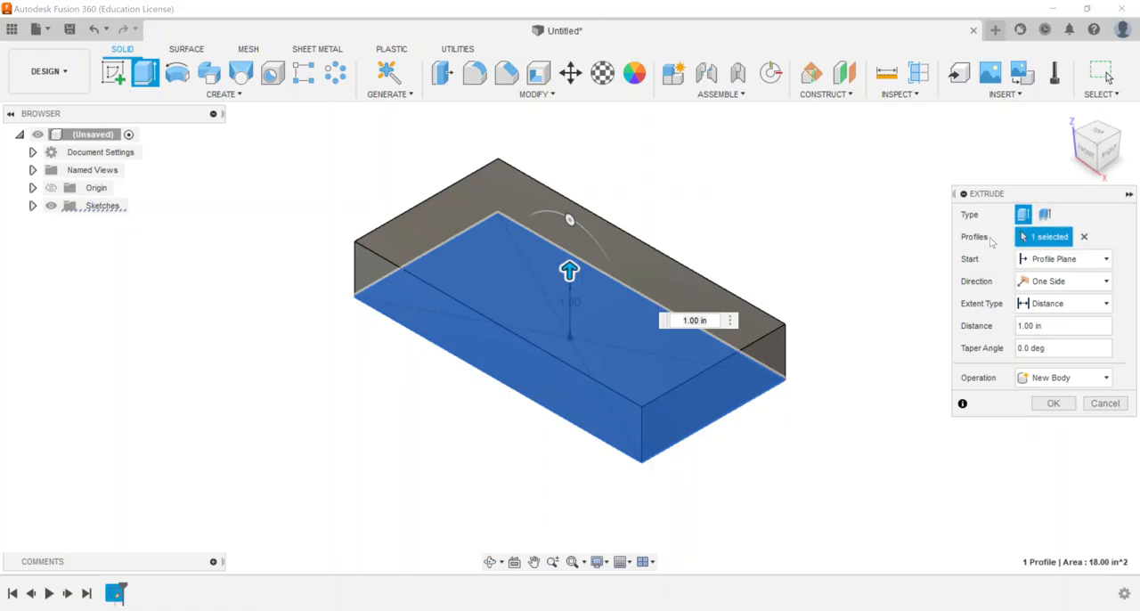
click(1056, 260)
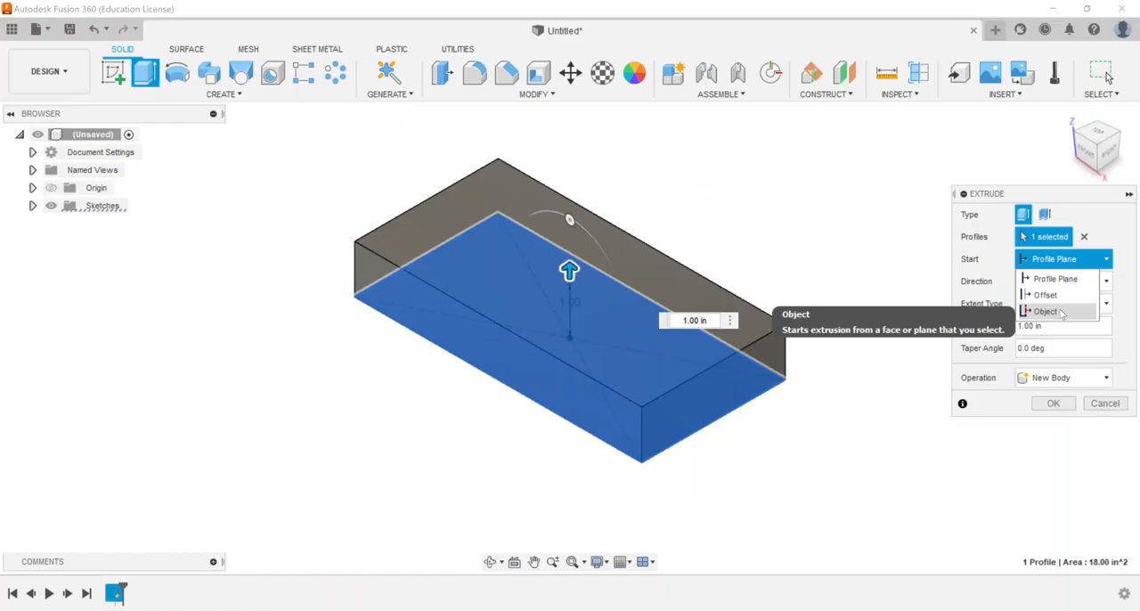
click(1044, 279)
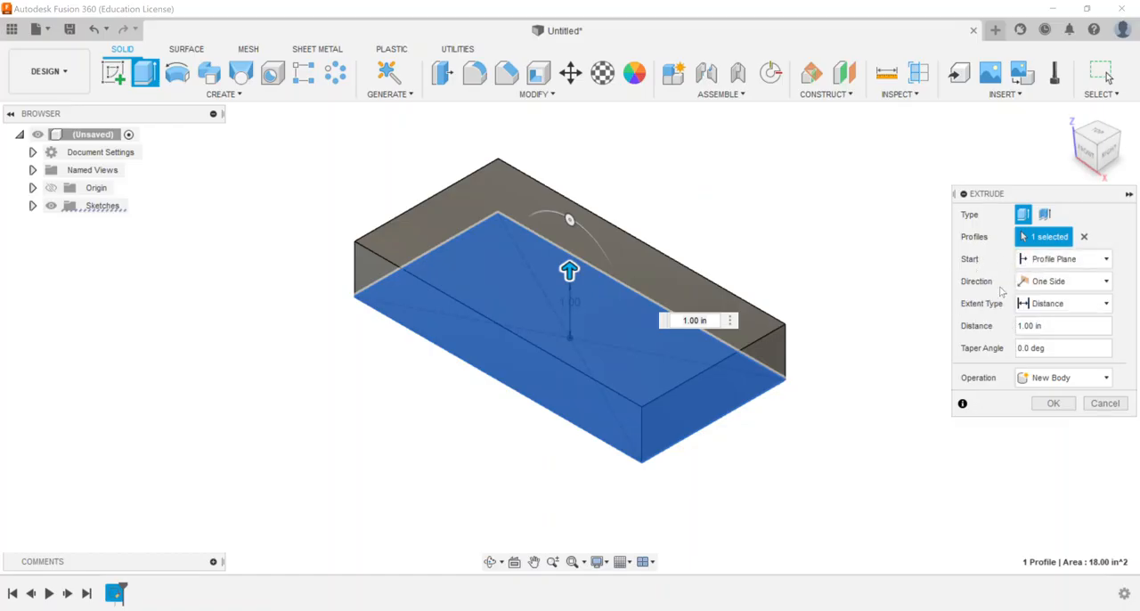
Switch the extrusion direction to Two Sides and extend the downward side to 1.50 in
click(1051, 282)
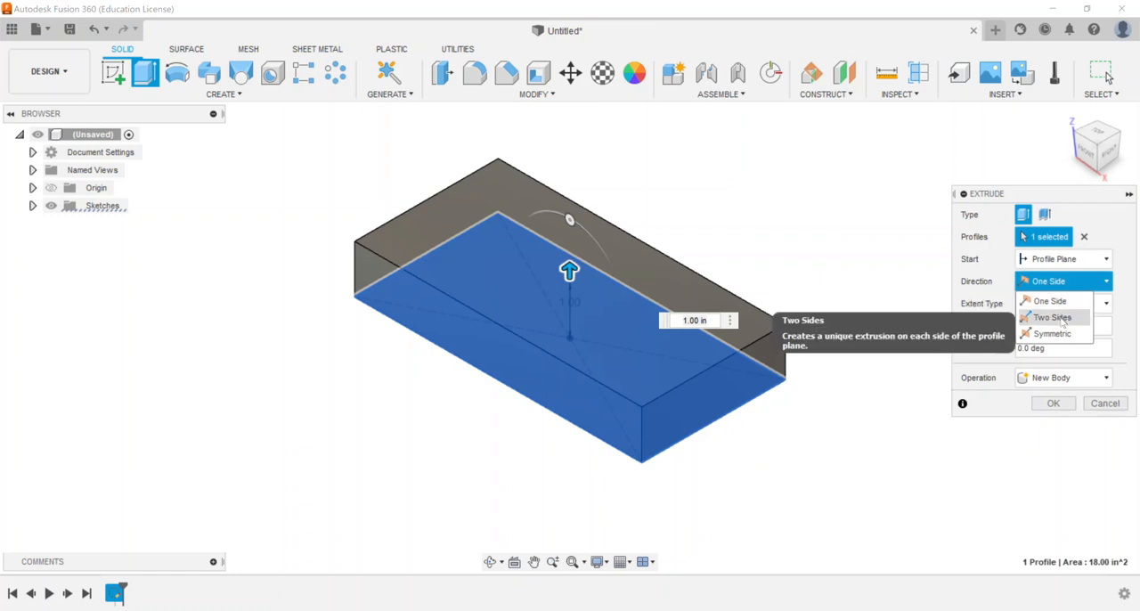
click(1060, 318)
drag(570, 358, 570, 434)
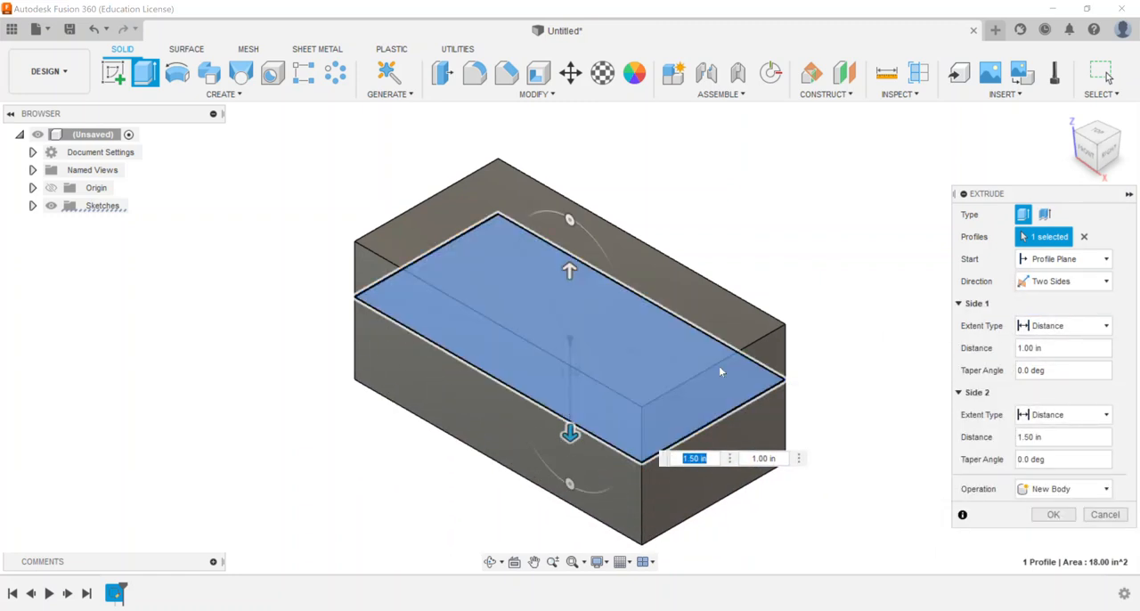
Make the extrusion Symmetric and compare the whole-length and half-length measurements in the front view, ending on half length
click(1061, 281)
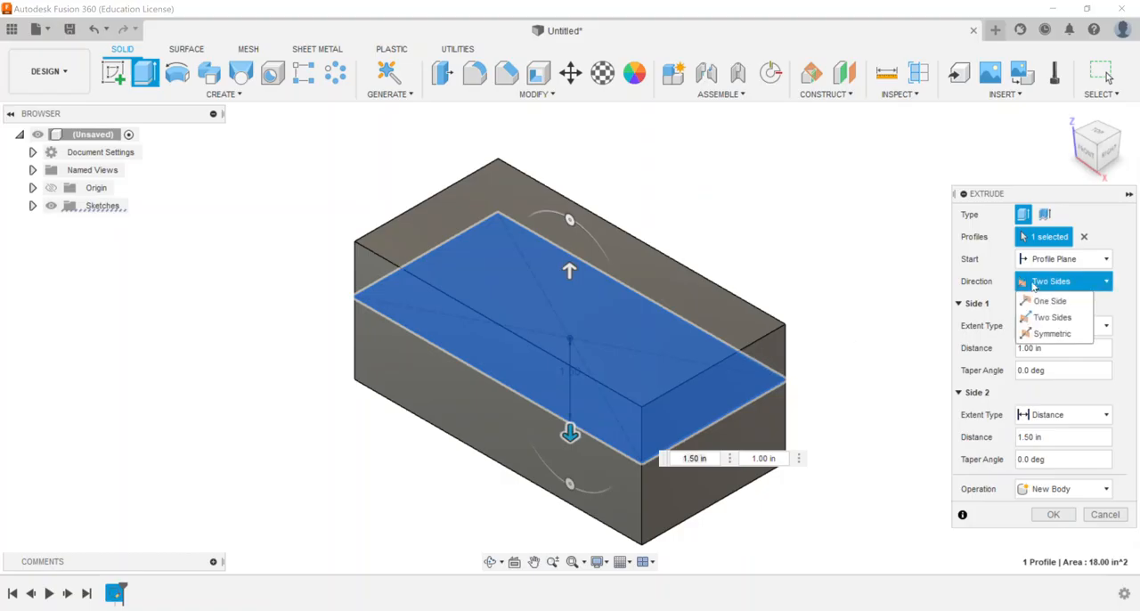
click(1048, 335)
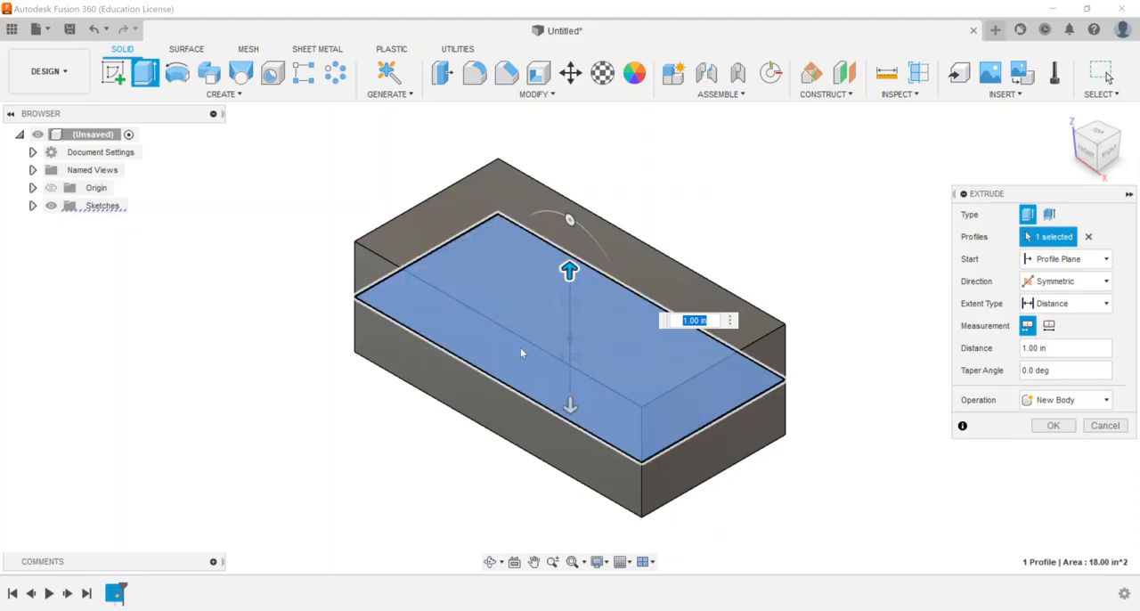
click(1083, 152)
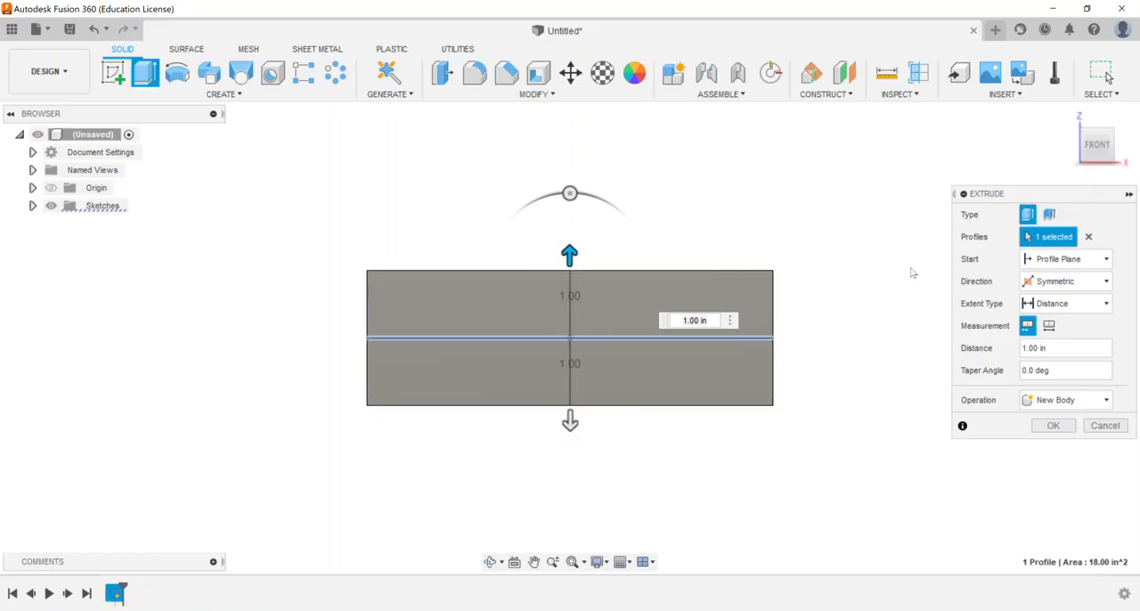
click(1049, 326)
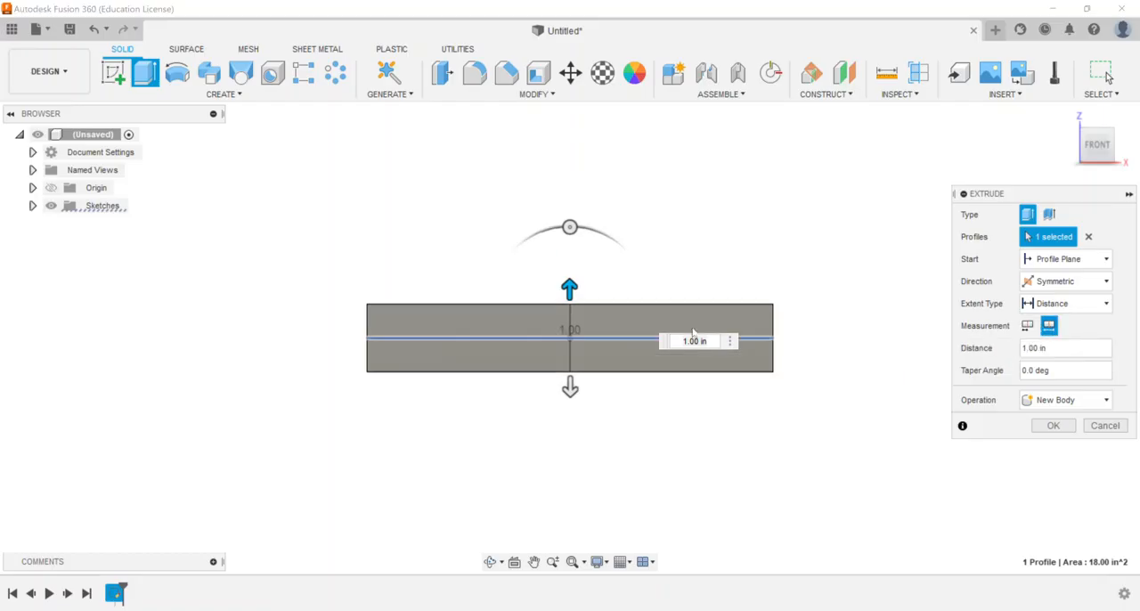
click(1026, 326)
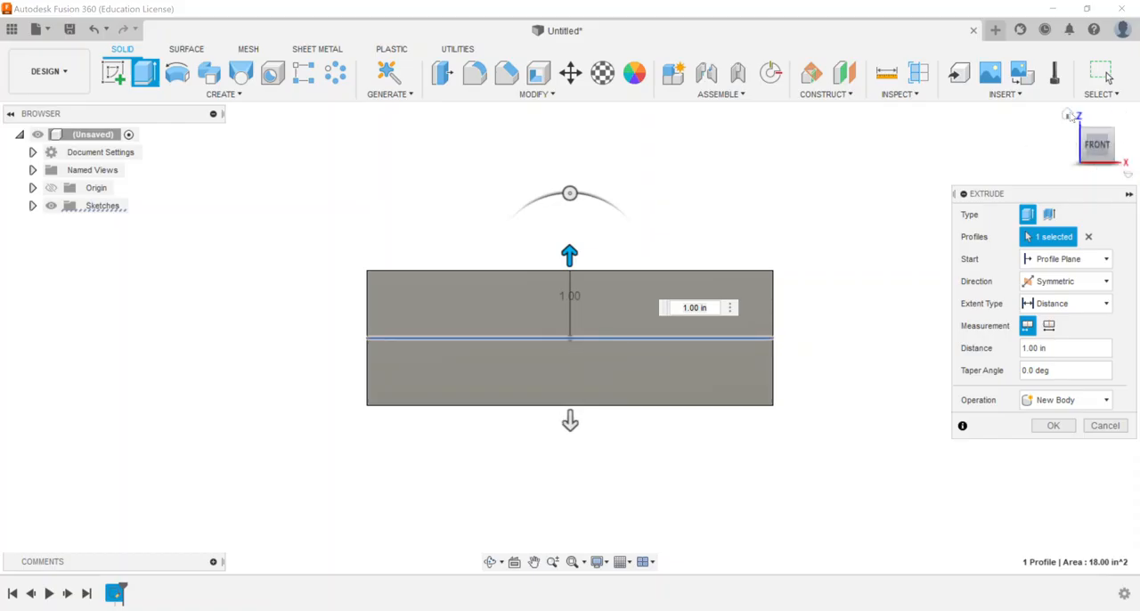
click(1068, 115)
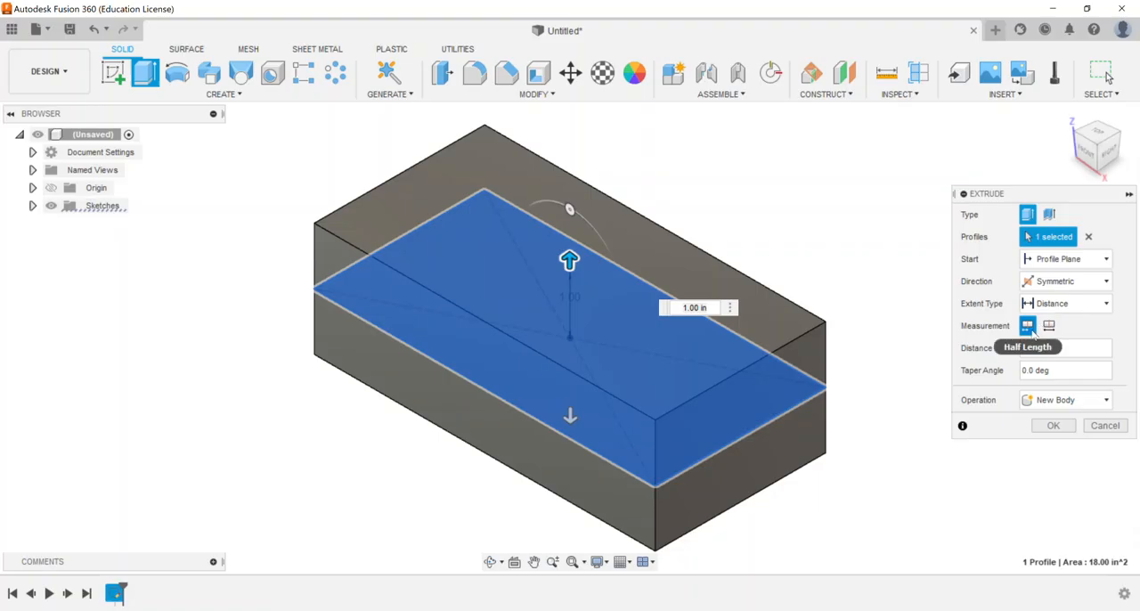
Try the All extent type on the symmetric extrusion and return it to Distance
click(1064, 303)
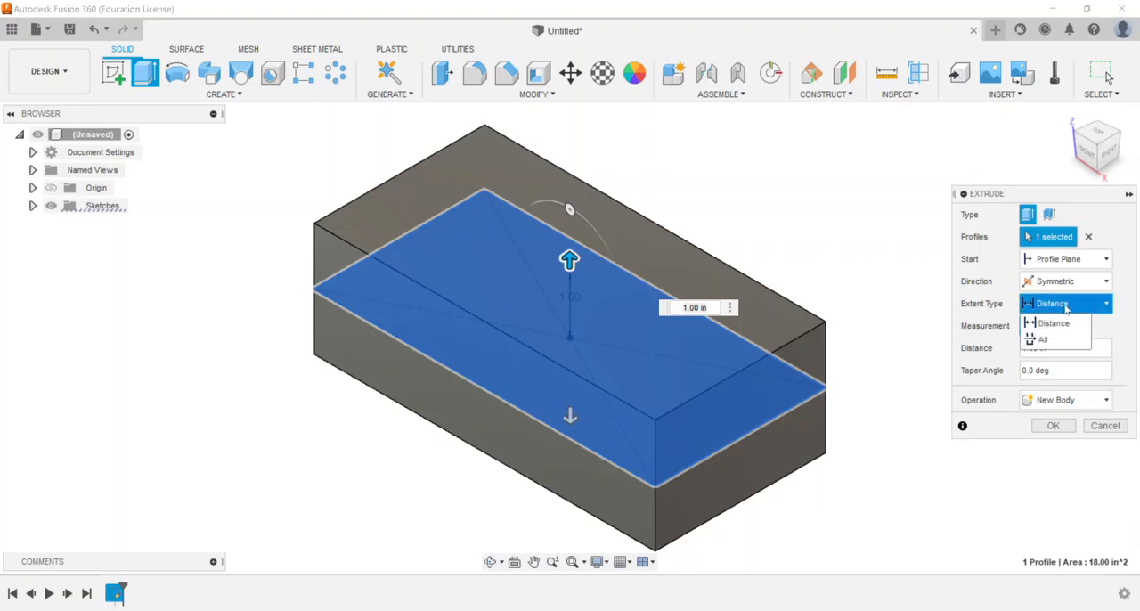
click(1043, 339)
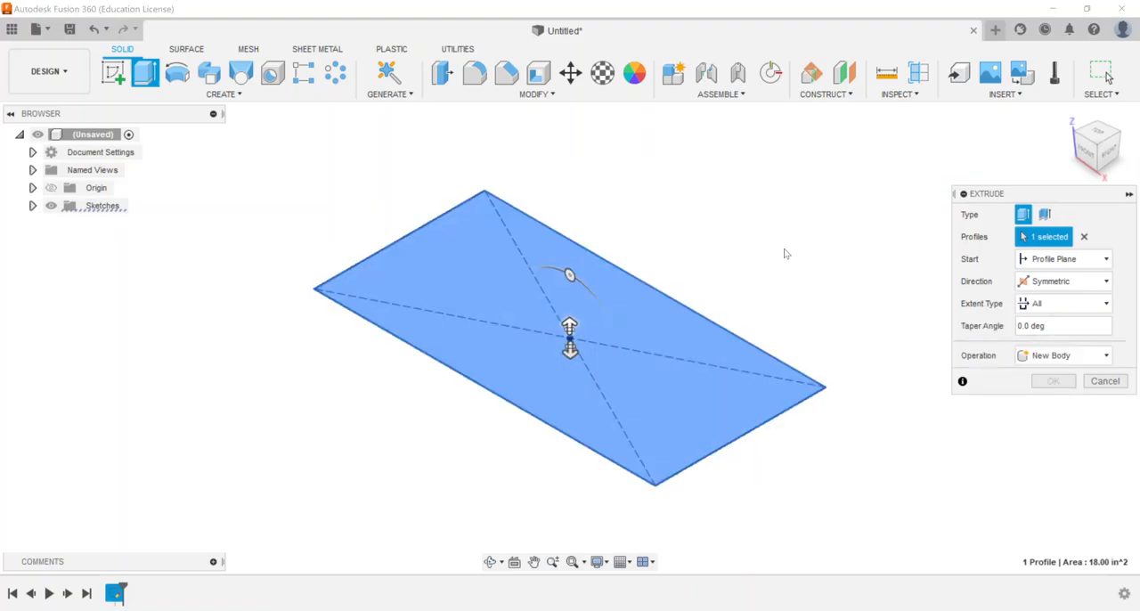
click(1054, 304)
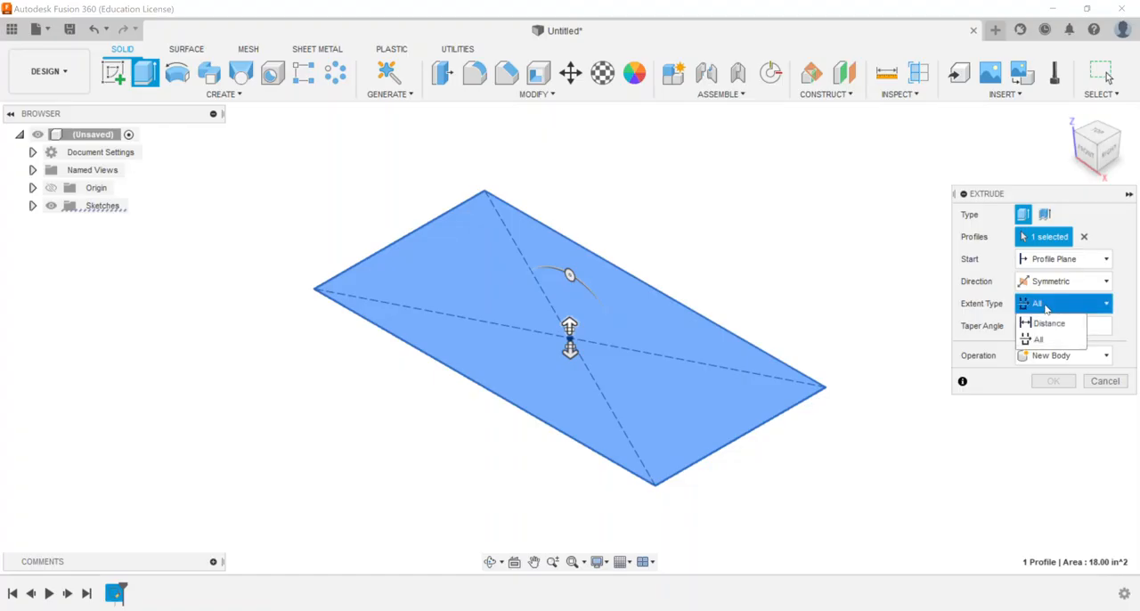
click(1043, 323)
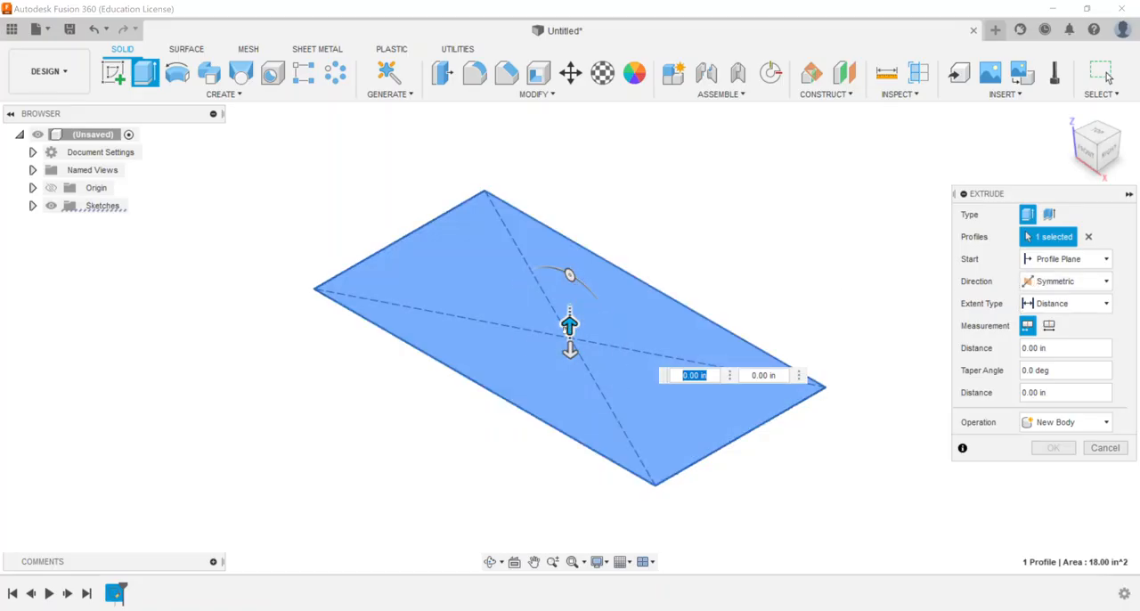
Set the extrusion to One Side with a distance of 1 in upward and create the solid block
drag(569, 328, 569, 302)
click(1064, 281)
click(1049, 299)
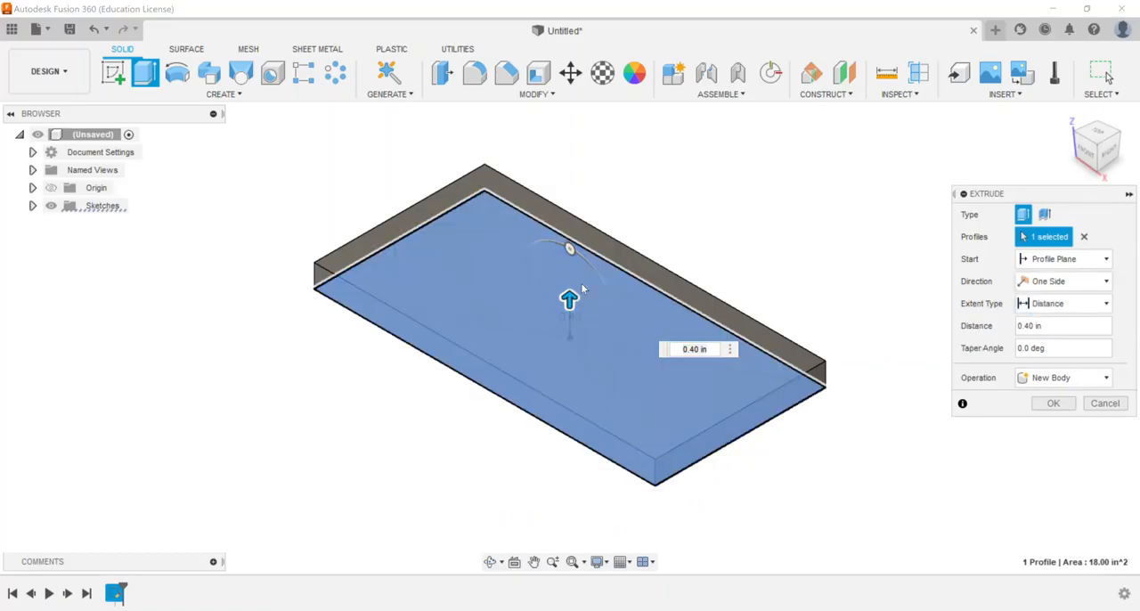
drag(569, 299, 569, 260)
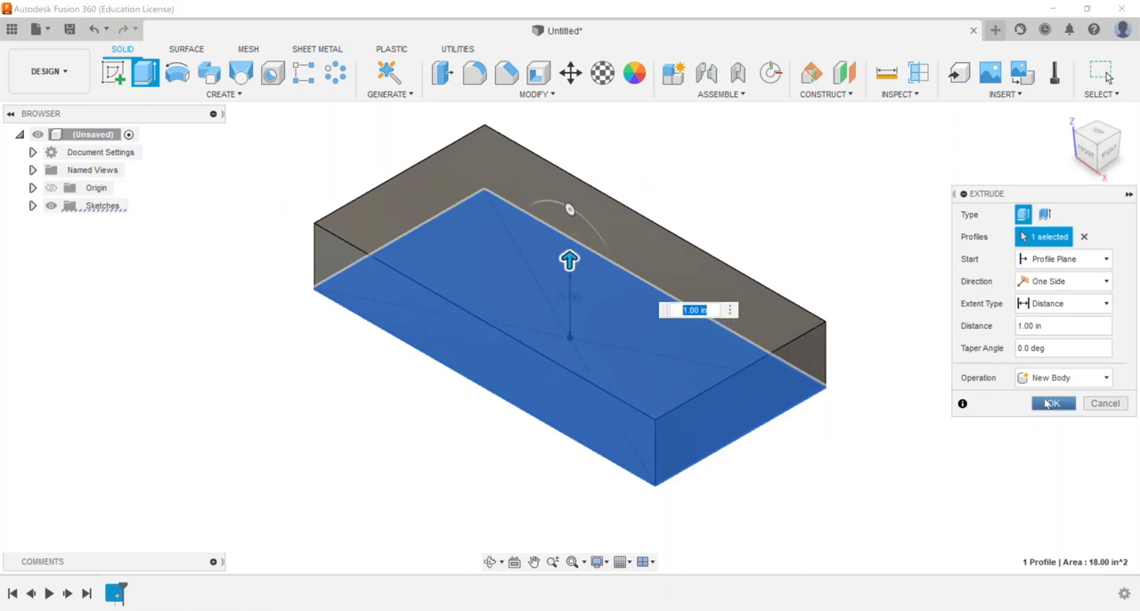
click(1052, 406)
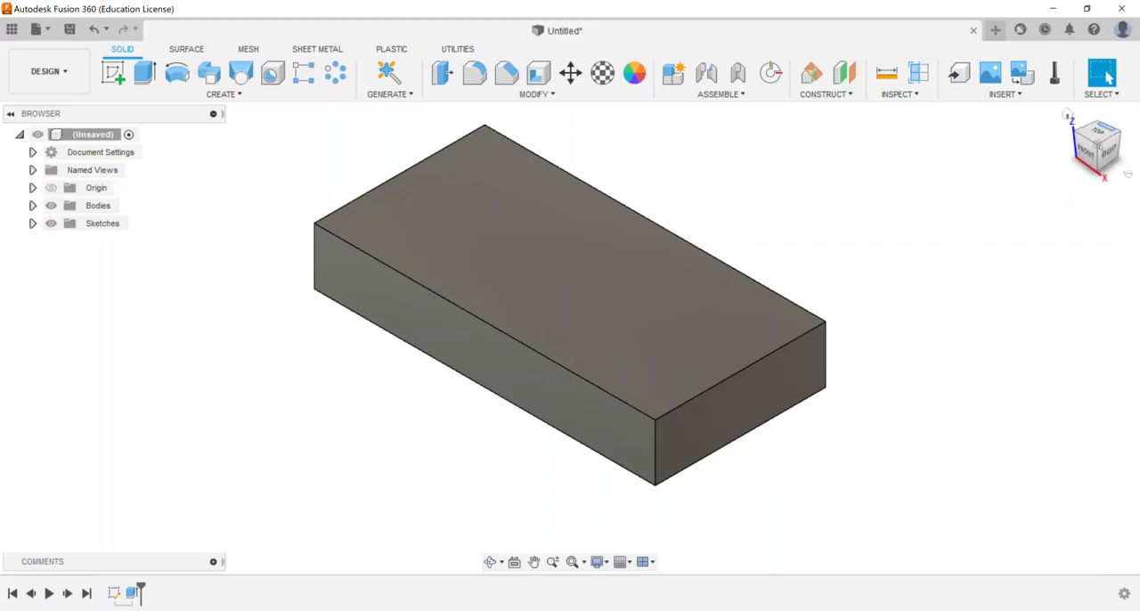
Extrude the block's bottom face downward by 2 in
click(1102, 175)
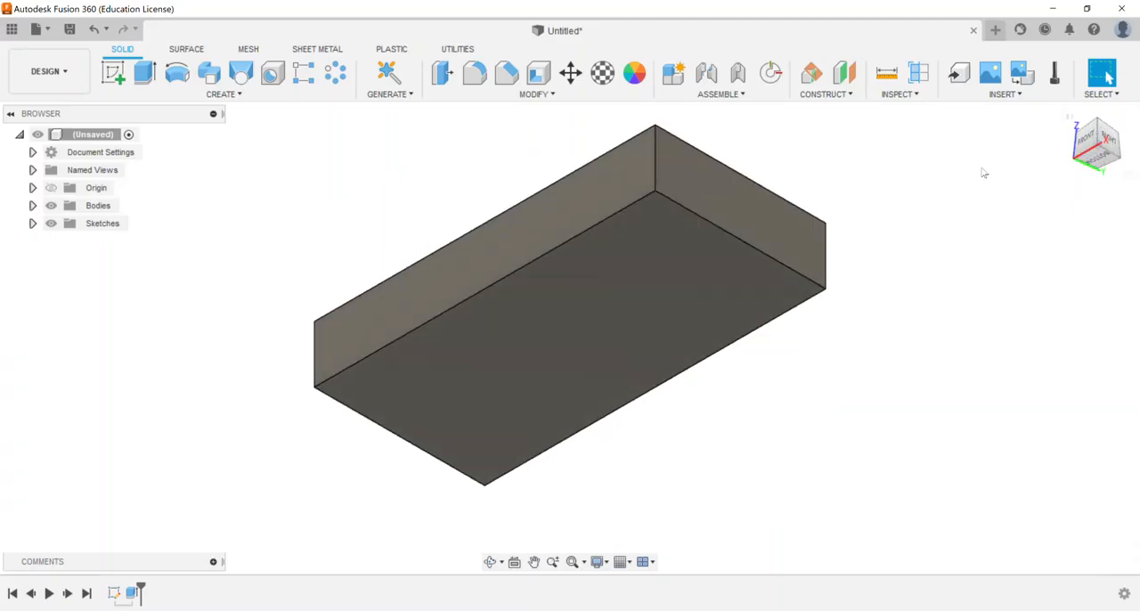
click(147, 77)
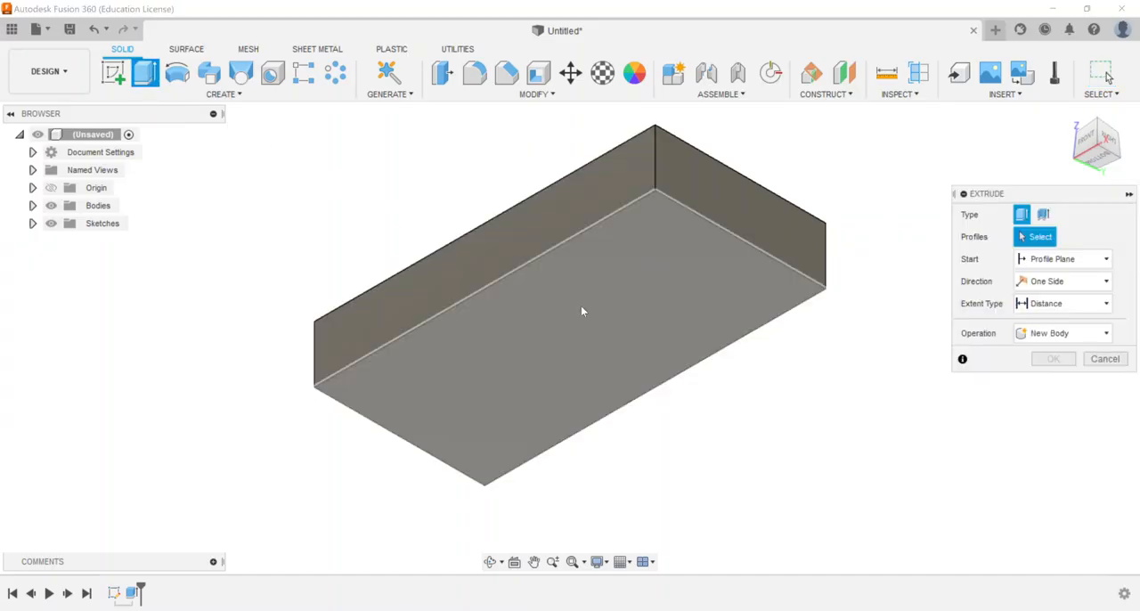
click(604, 298)
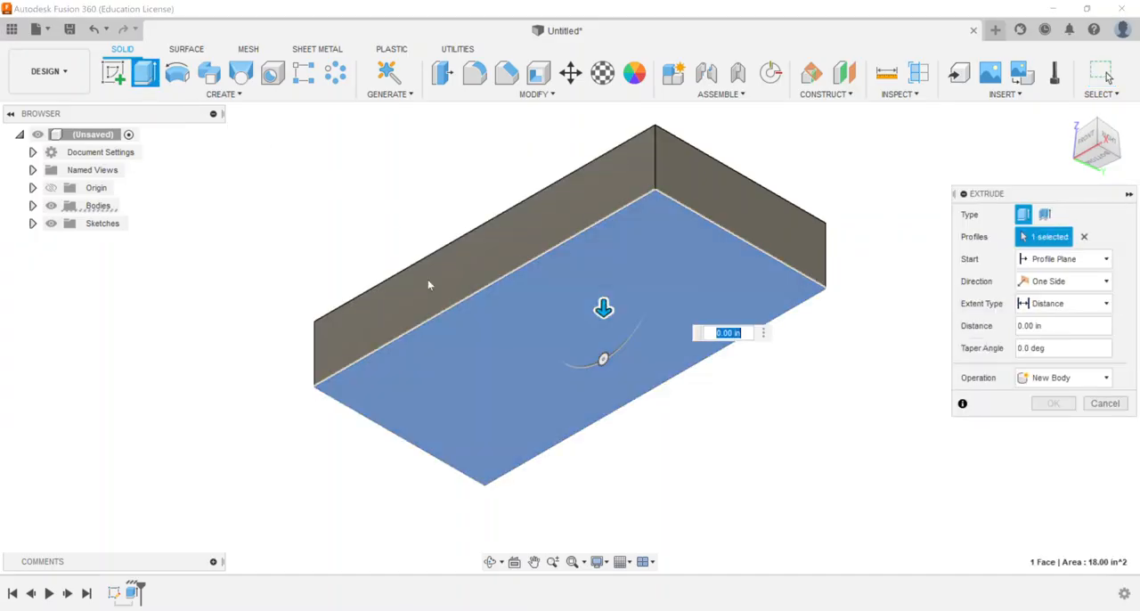
drag(605, 309, 604, 374)
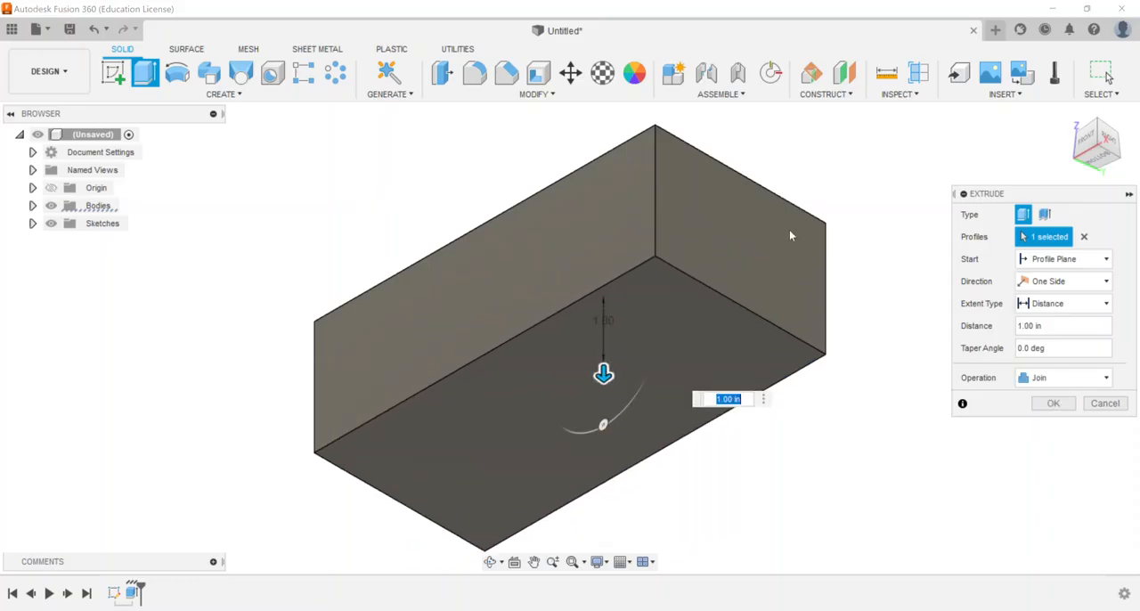
drag(1098, 137, 1095, 193)
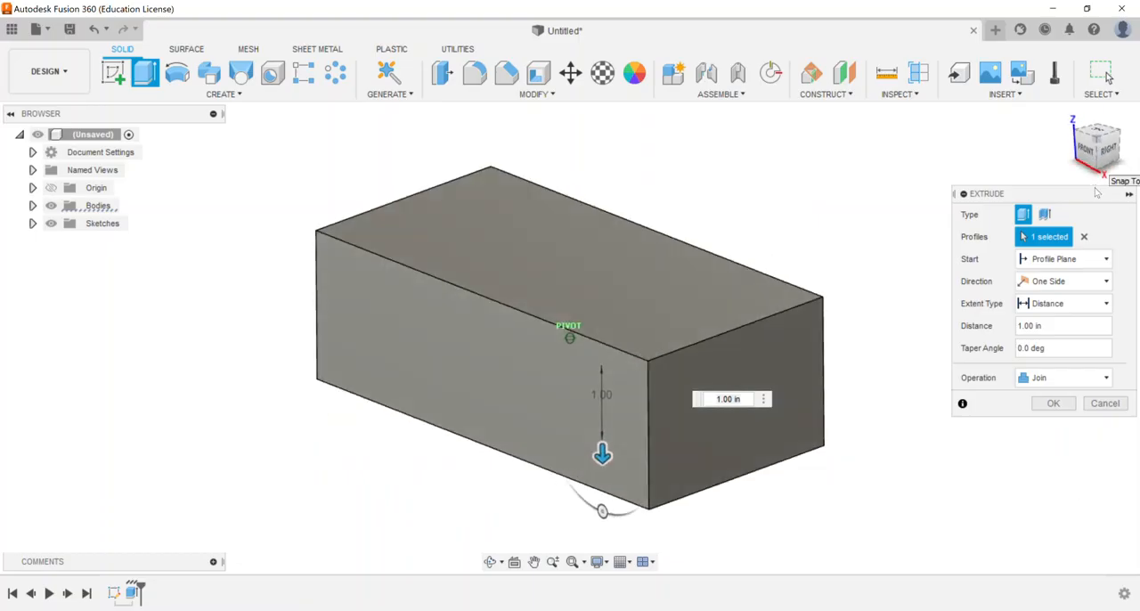
middle_drag(600, 411, 592, 322)
scroll(591, 322, down, 1)
drag(593, 358, 593, 419)
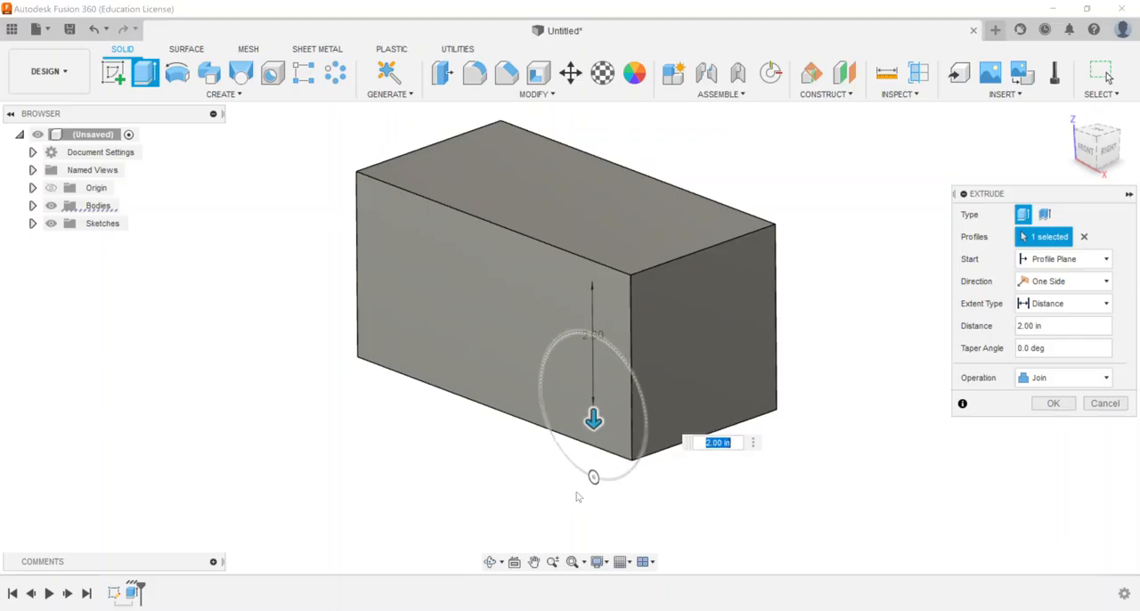
Taper the downward extrusion inward, trying an angle of -30 deg and settling on -20 deg
mouse_move(593, 478)
mouse_down()
mouse_move(606, 480)
mouse_move(576, 465)
mouse_up()
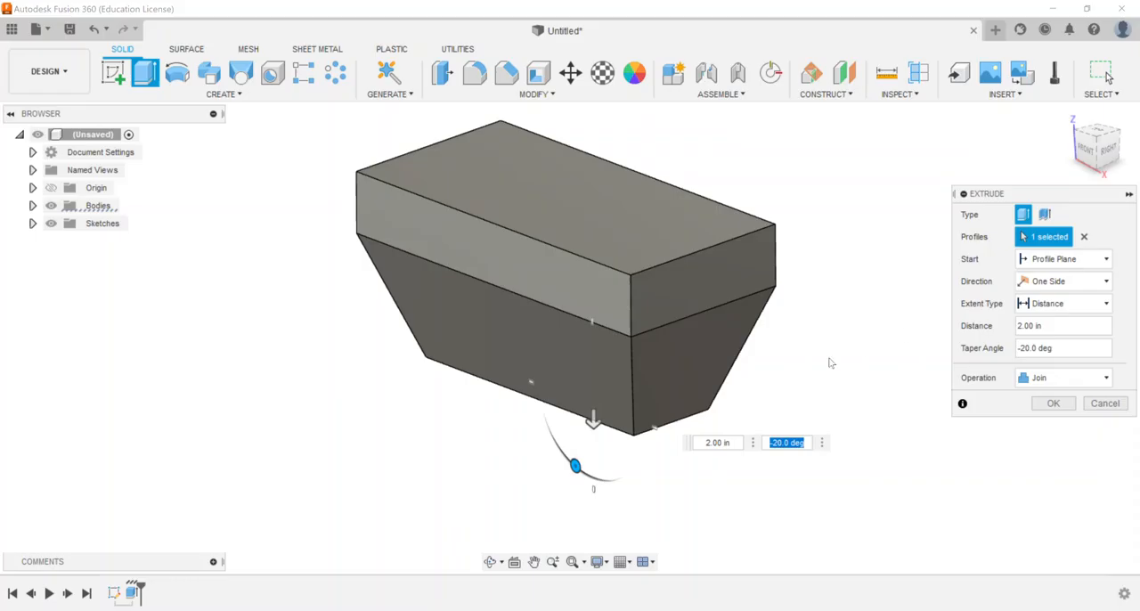
text(-30)
key(Return)
drag(567, 457, 576, 466)
Create the tapered downward extrusion joined to the block
click(1052, 403)
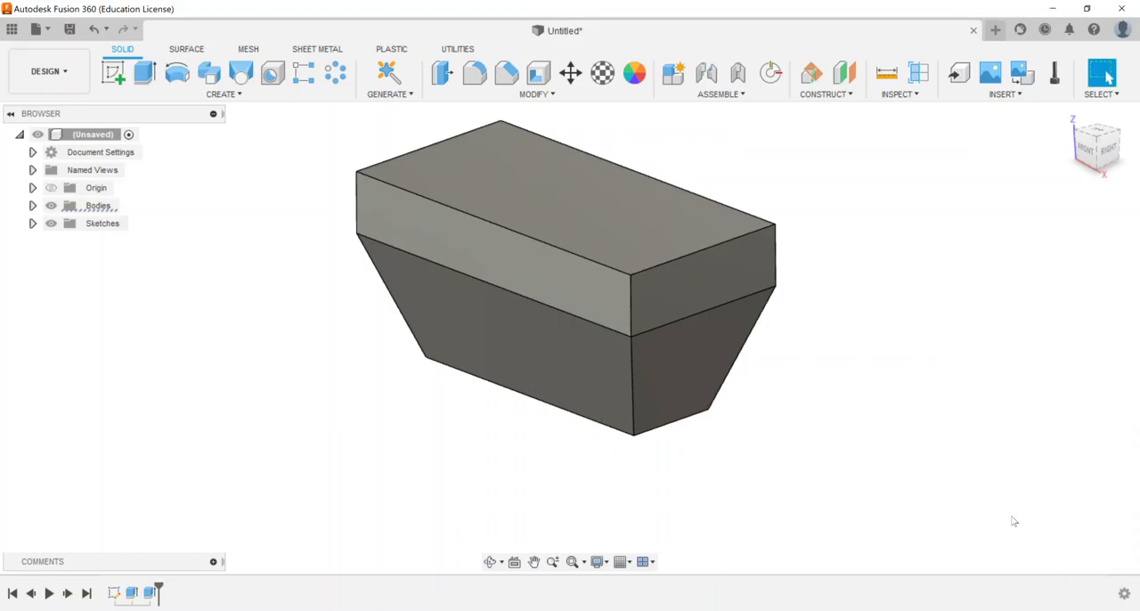
mouse_move(1089, 143)
mouse_down()
mouse_move(1083, 66)
mouse_move(1081, 119)
mouse_up()
click(1066, 115)
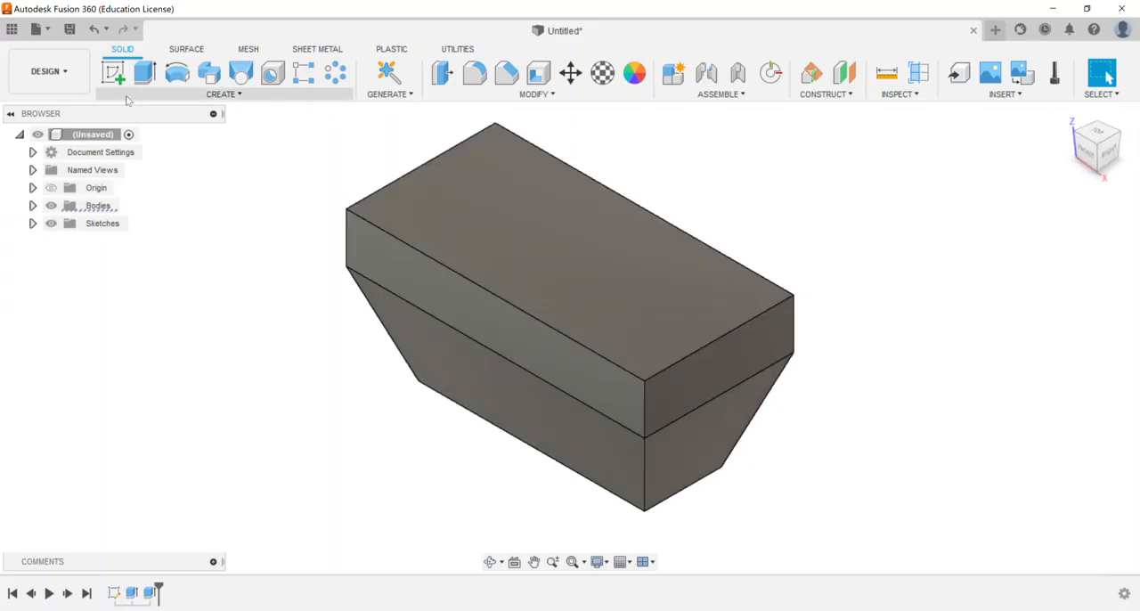
Start a sketch on the block's top face and draw a circle centred on the horizontal axis, on the negative X half
click(114, 72)
click(470, 208)
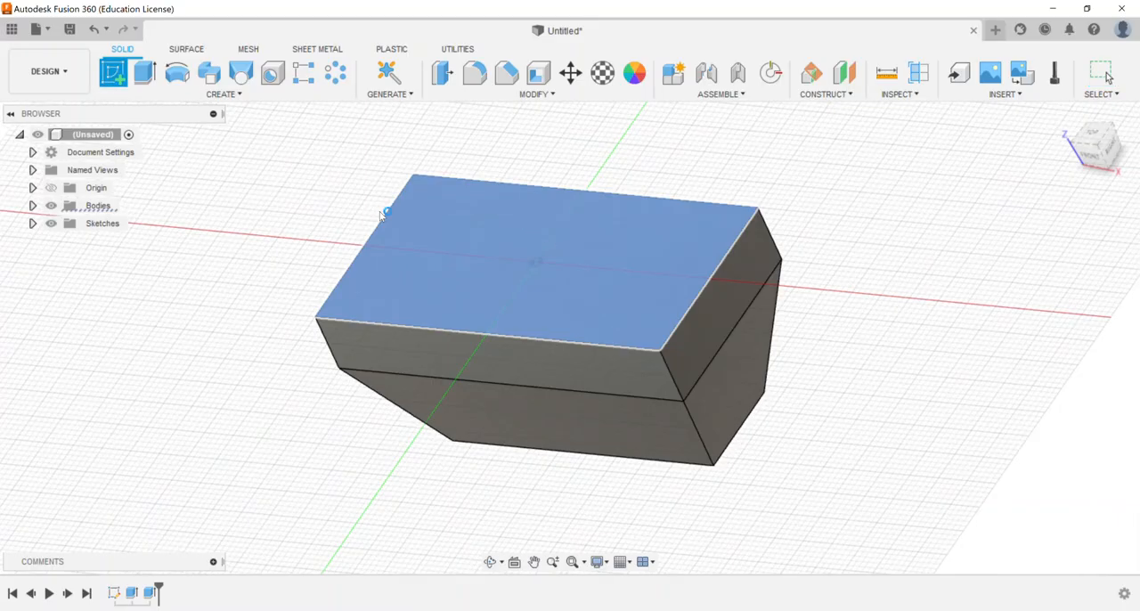
click(175, 73)
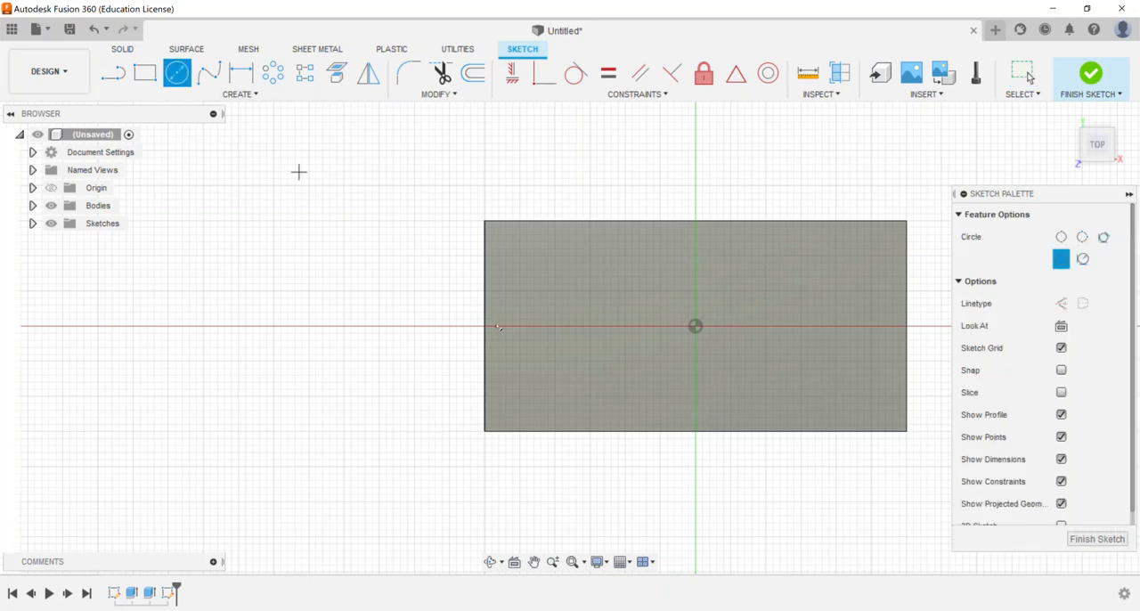
click(589, 326)
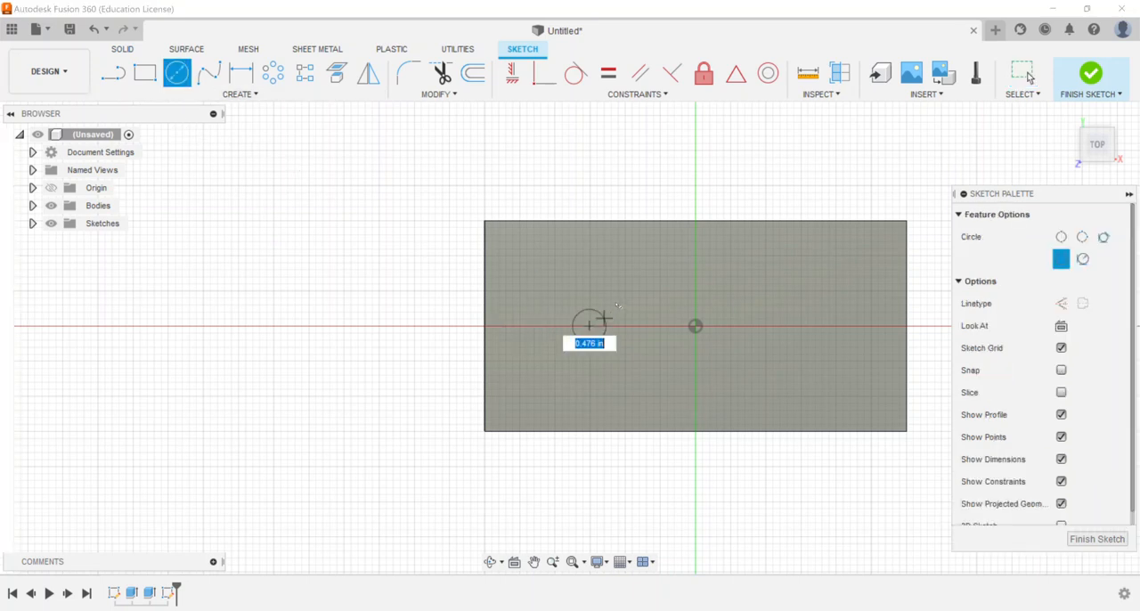
click(623, 287)
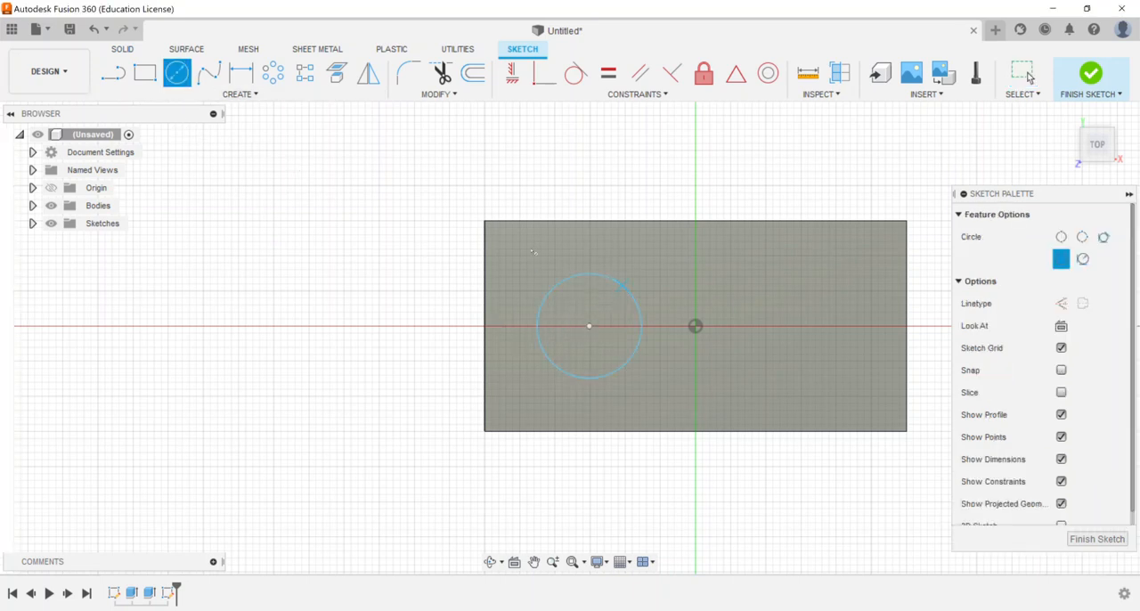
Draw a nearly square rectangle on the opposite half of the top face and finish the sketch
click(144, 72)
click(746, 280)
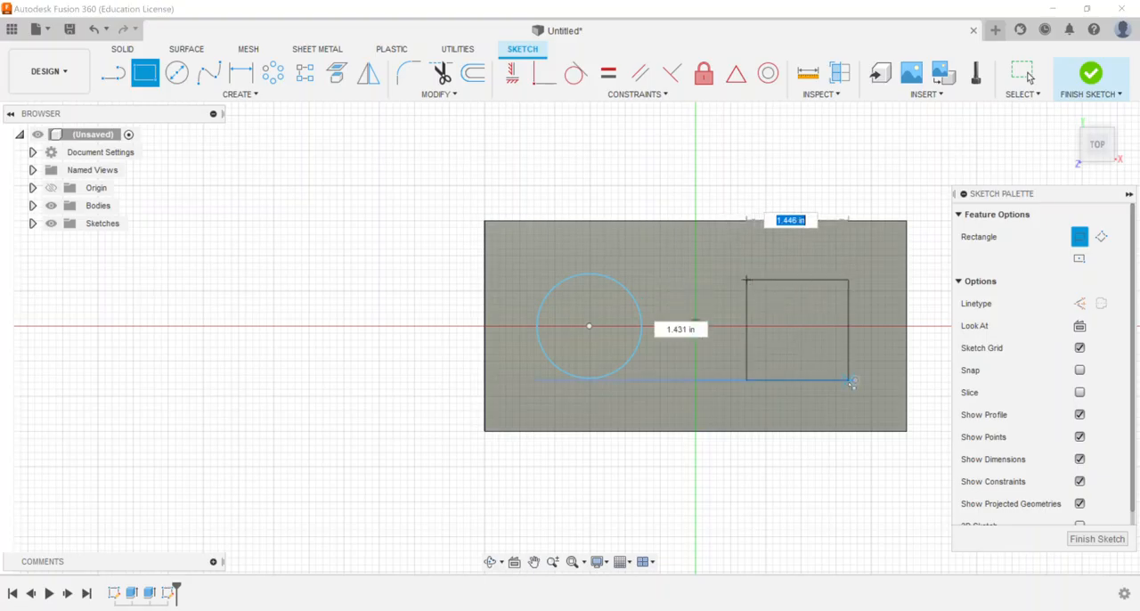
click(856, 373)
right_click(722, 142)
click(768, 145)
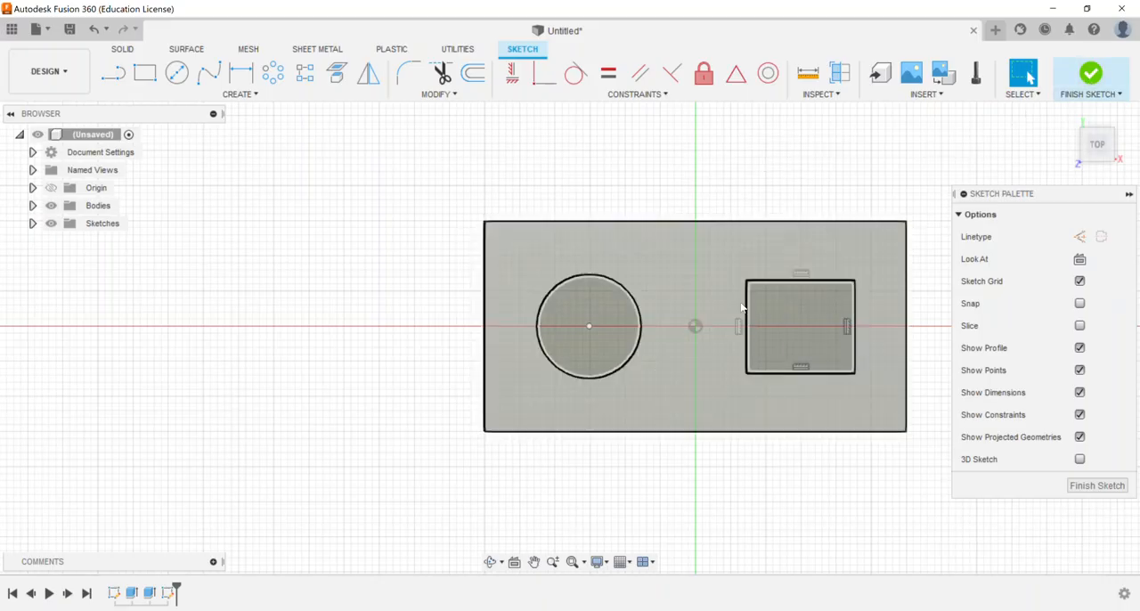
click(1091, 75)
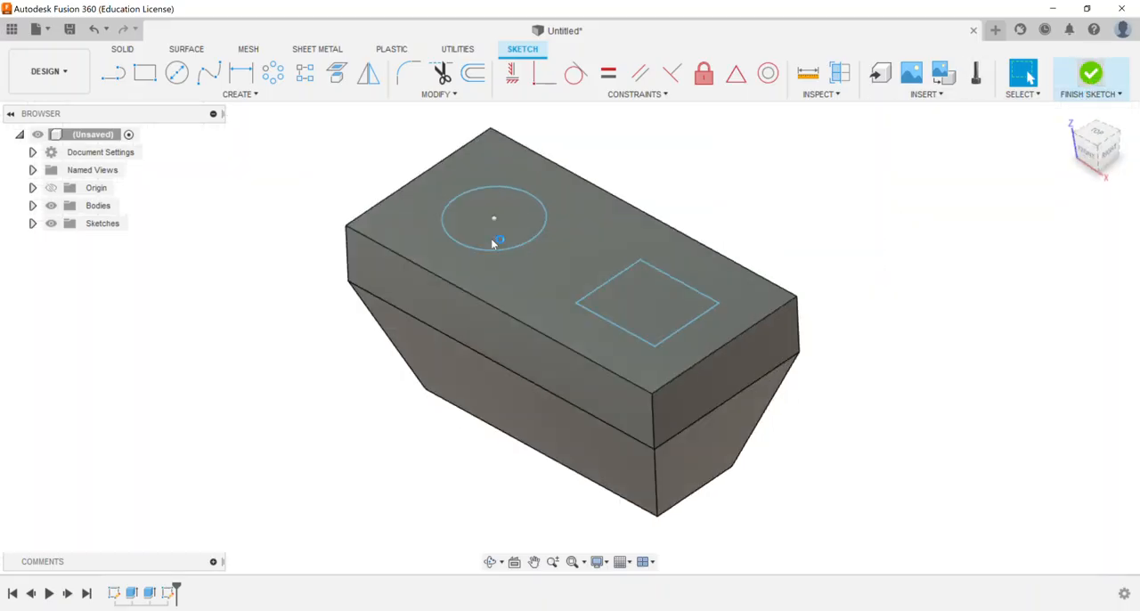
Extrude the circle 1 in downward into the block as a cut
click(144, 75)
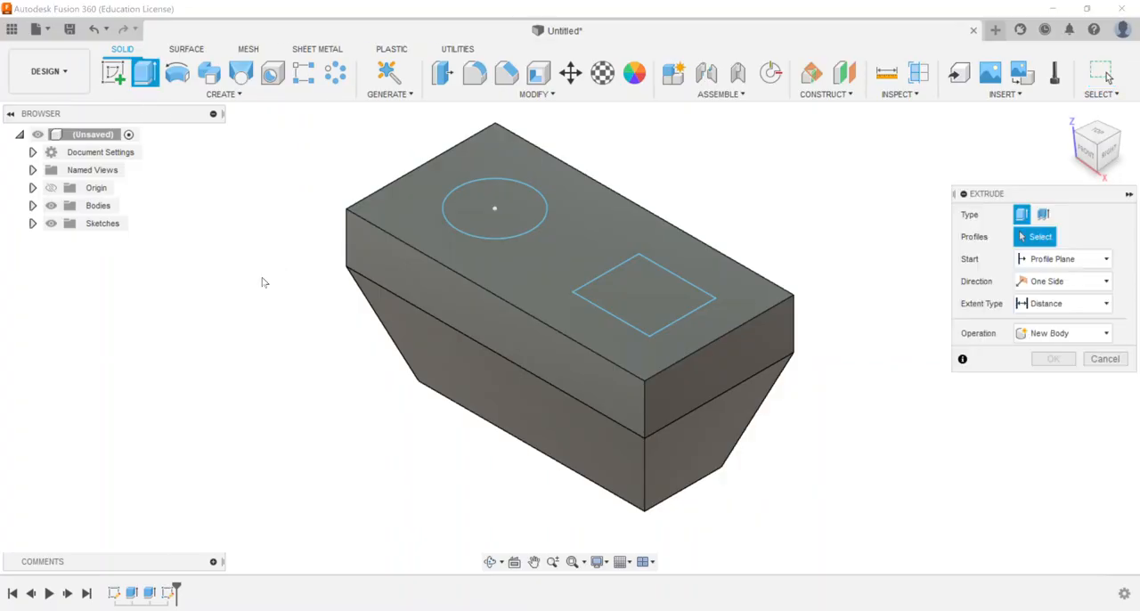
click(488, 207)
drag(494, 195, 495, 279)
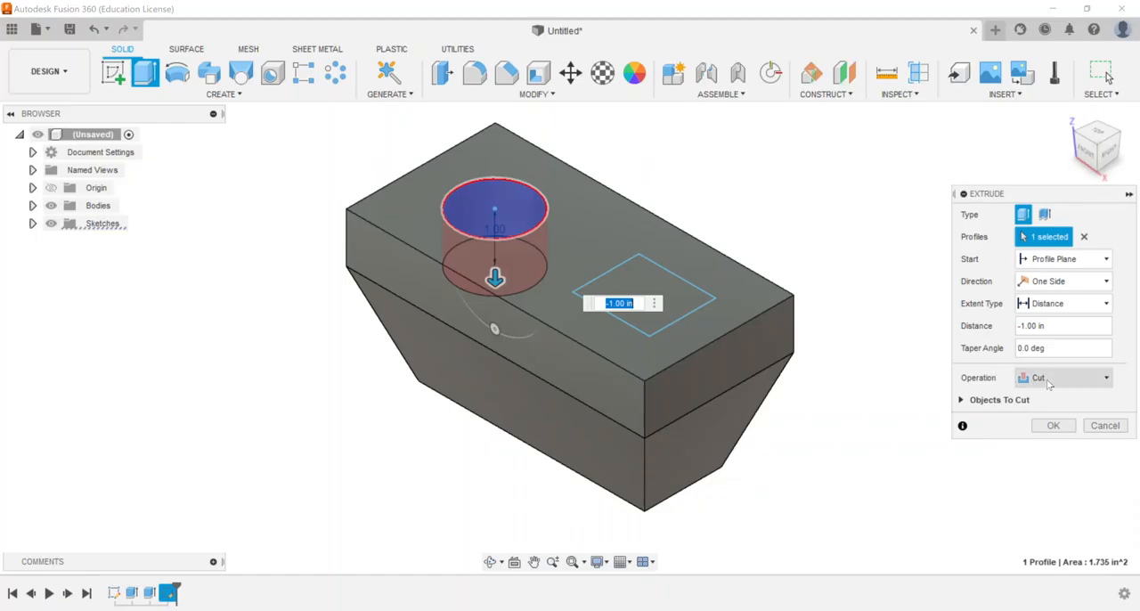
Try the Intersect operation on the circle's extrusion with a downward distance of 4 in, and return it to Cut
click(1048, 379)
click(1049, 430)
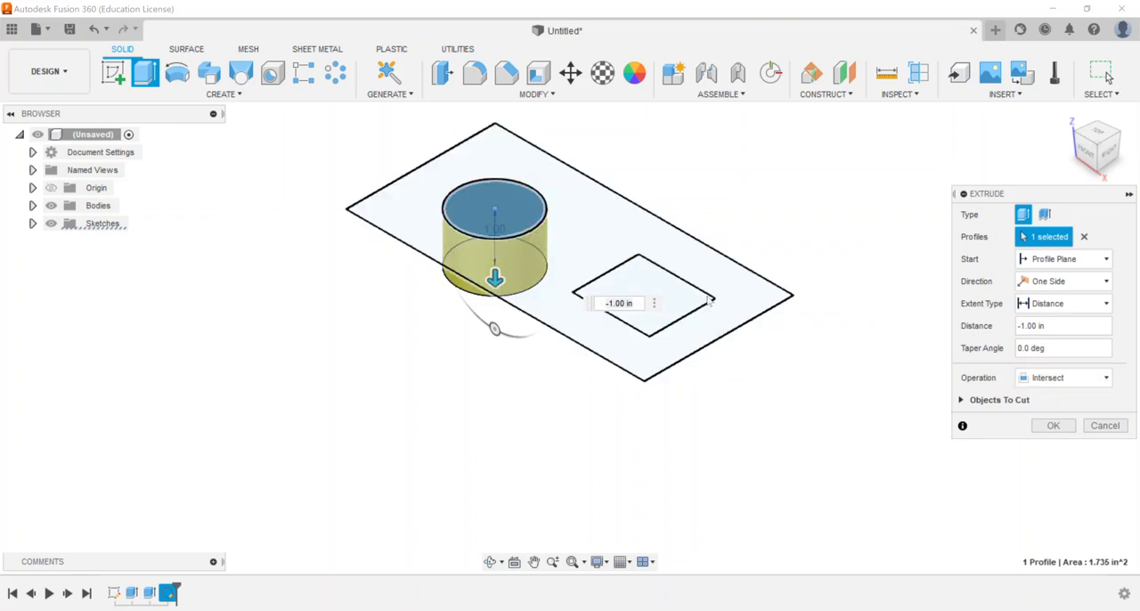
drag(495, 277, 495, 452)
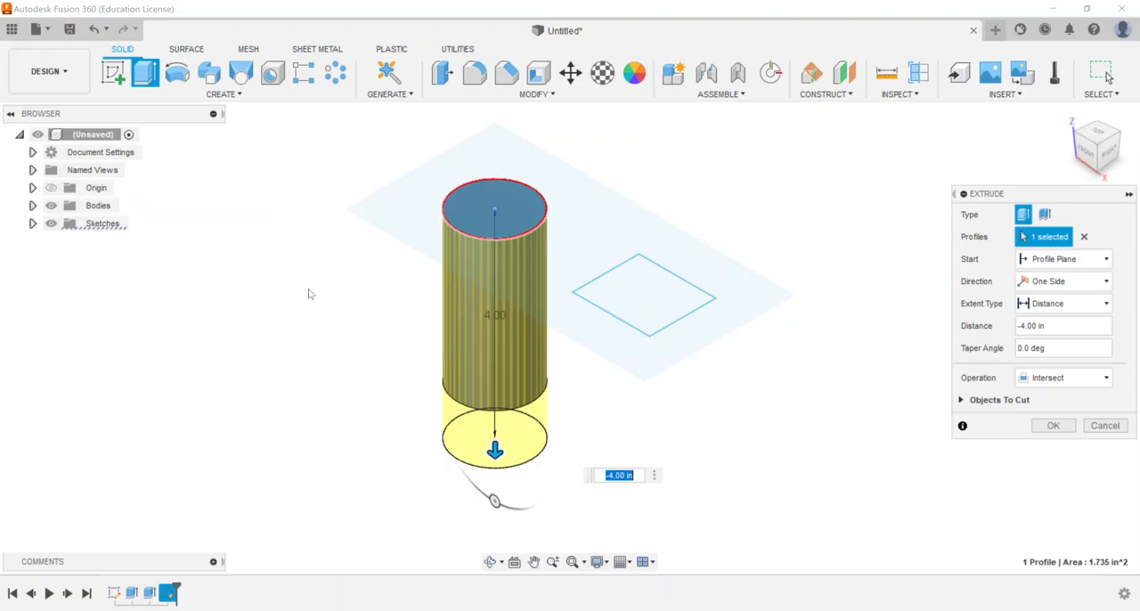
click(1081, 385)
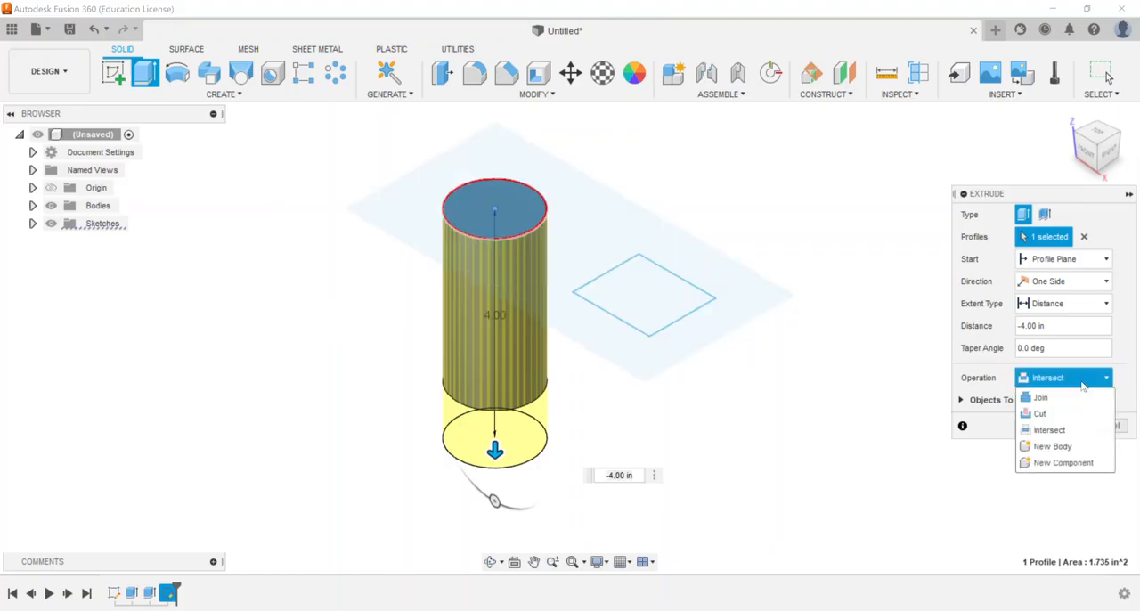
click(1040, 413)
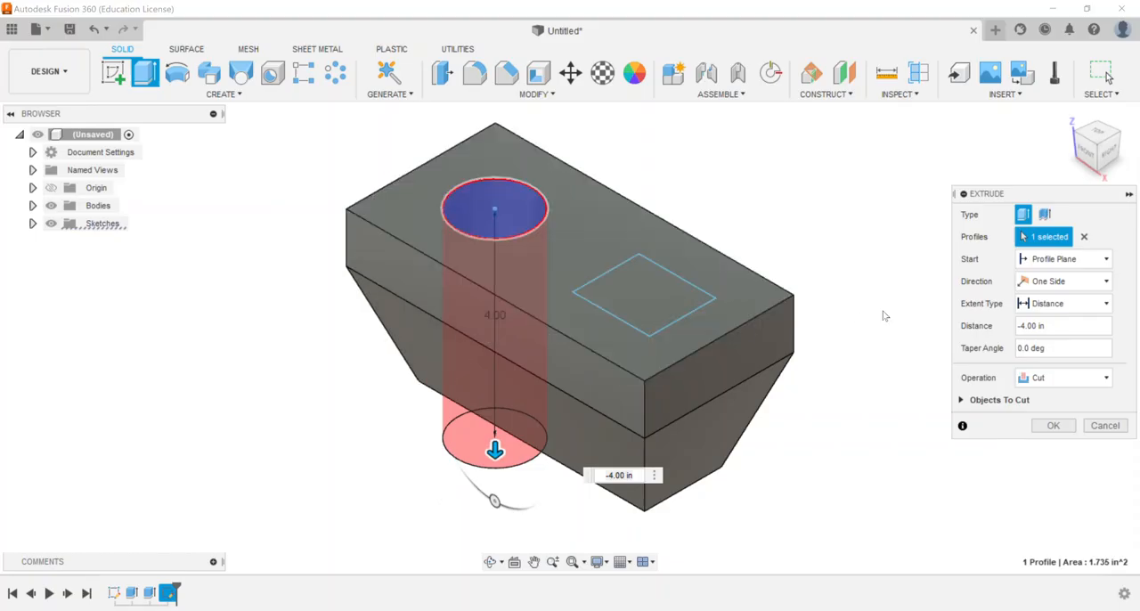
Cut the circle downward through the whole body with the All extent type, trying the flipped direction before creating the hole
click(1055, 282)
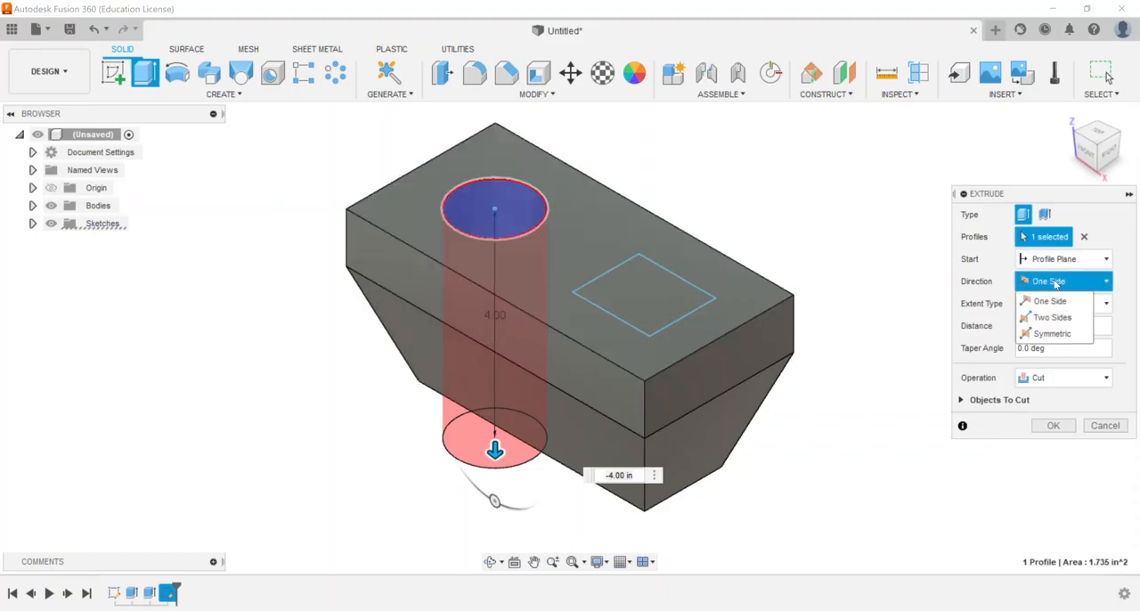
click(1055, 282)
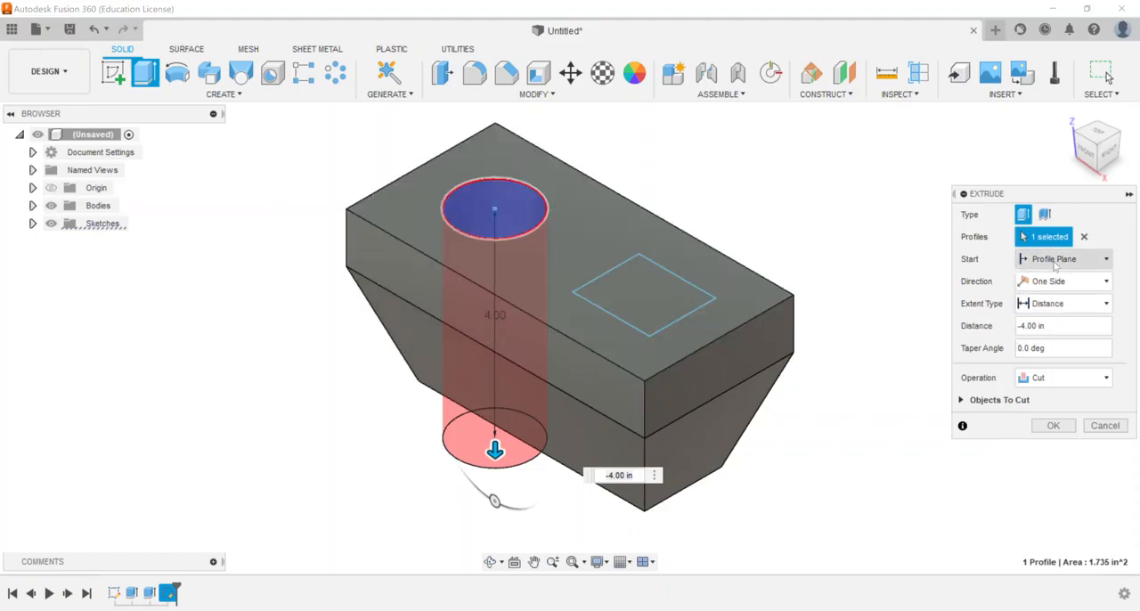
click(1060, 303)
click(1064, 356)
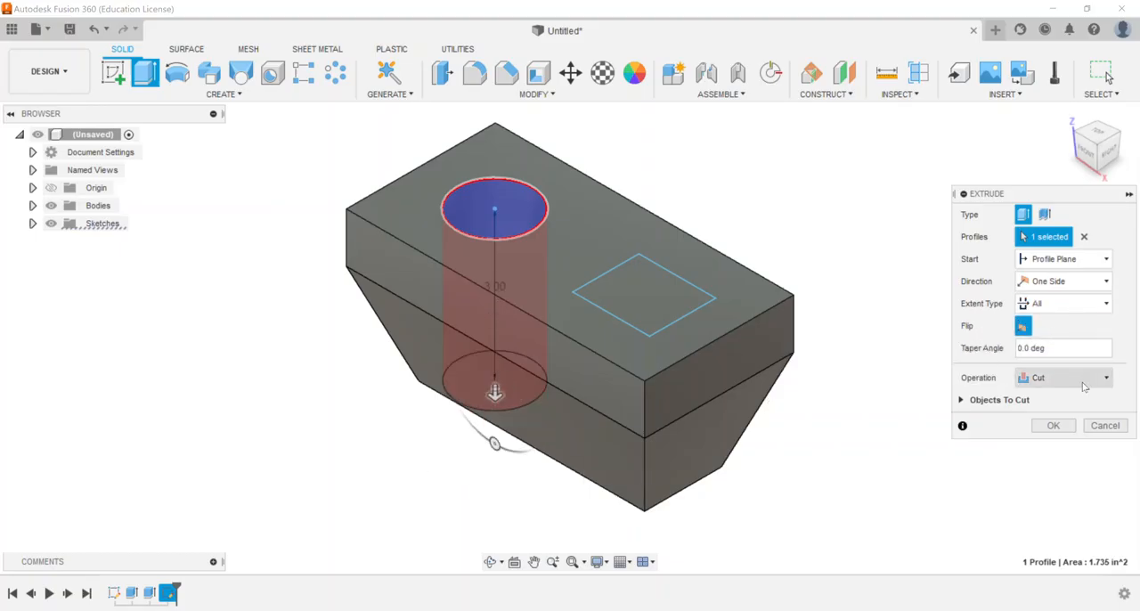
click(1025, 327)
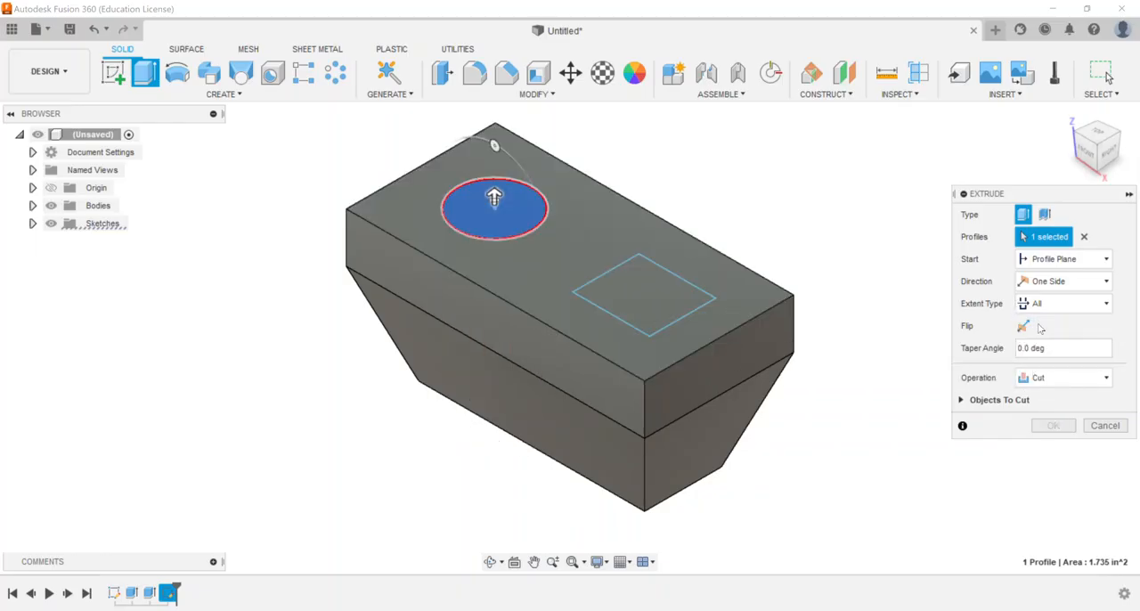
click(1024, 327)
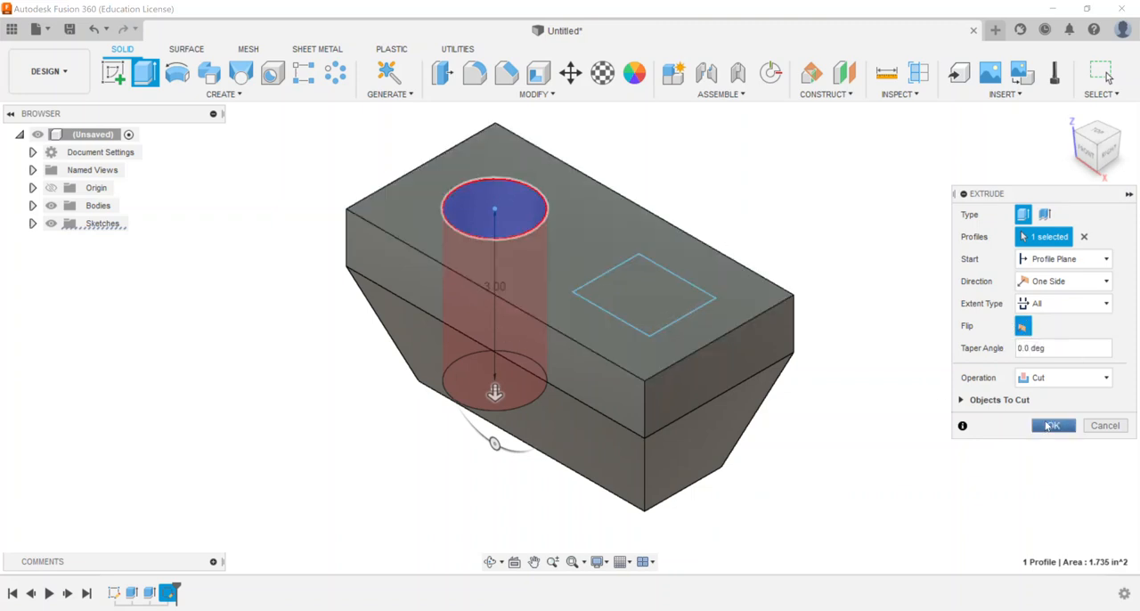
click(1047, 428)
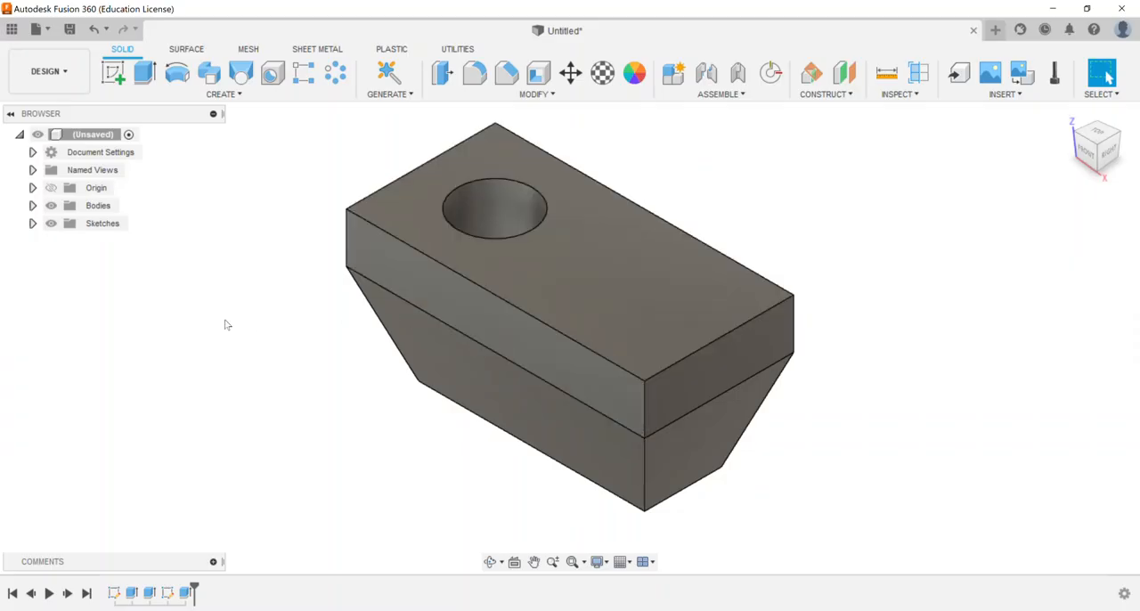
Show Sketch2 and extrude its rectangle with Two Sides, 1.10 in upward and 1.10 in downward
click(33, 224)
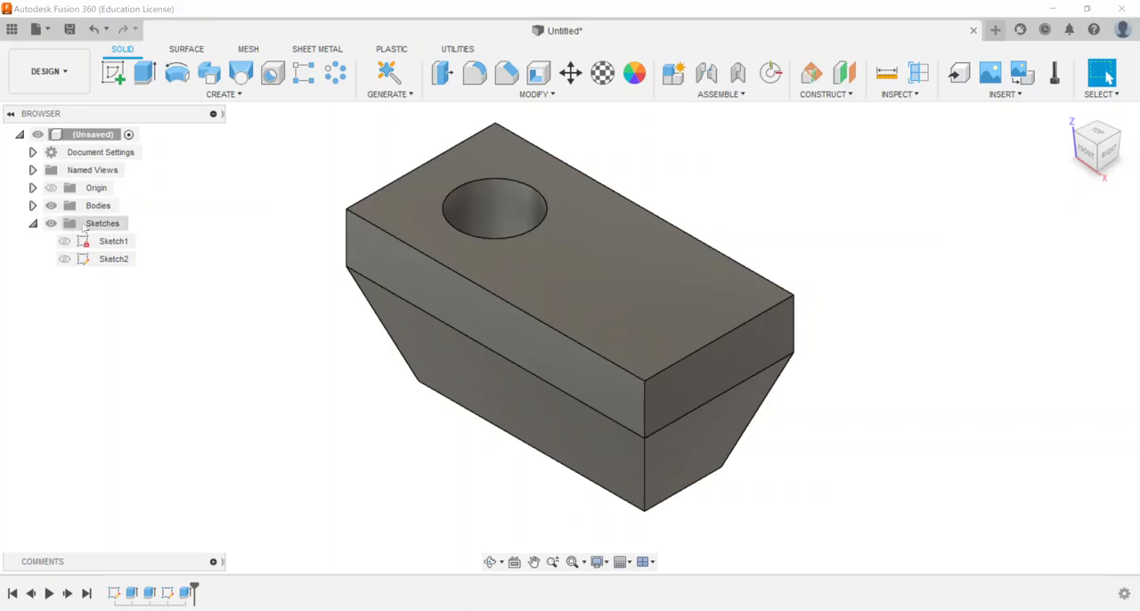
click(64, 259)
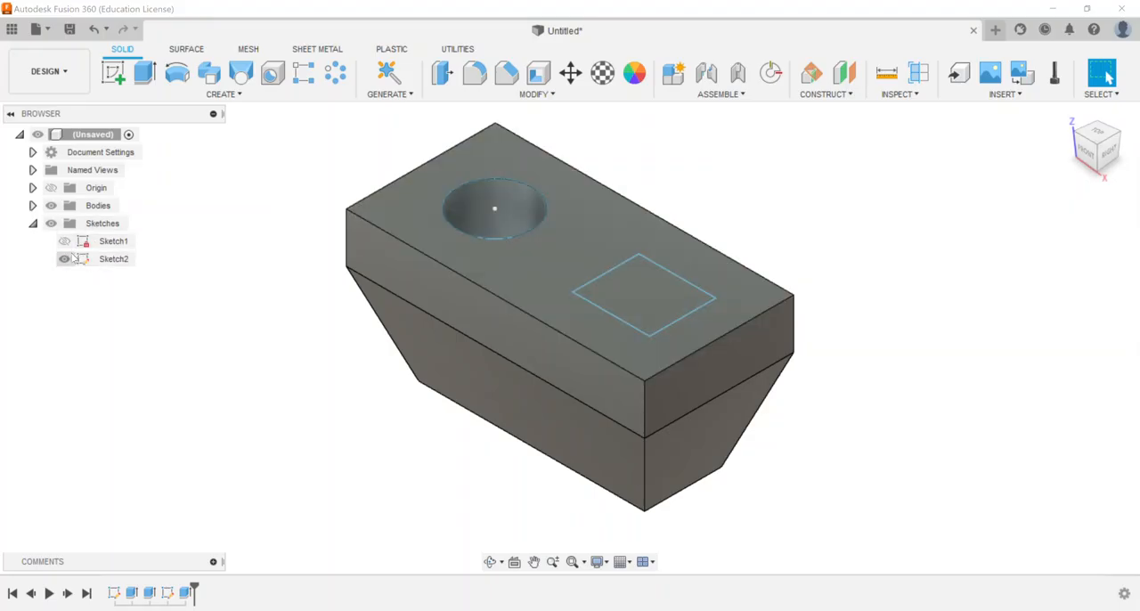
click(145, 73)
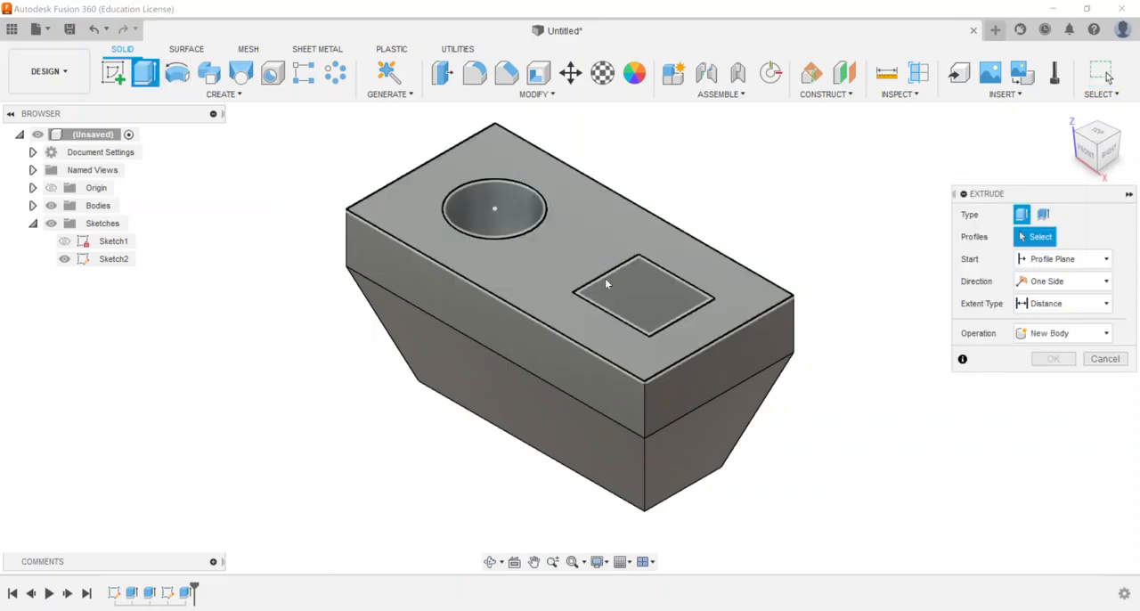
click(635, 289)
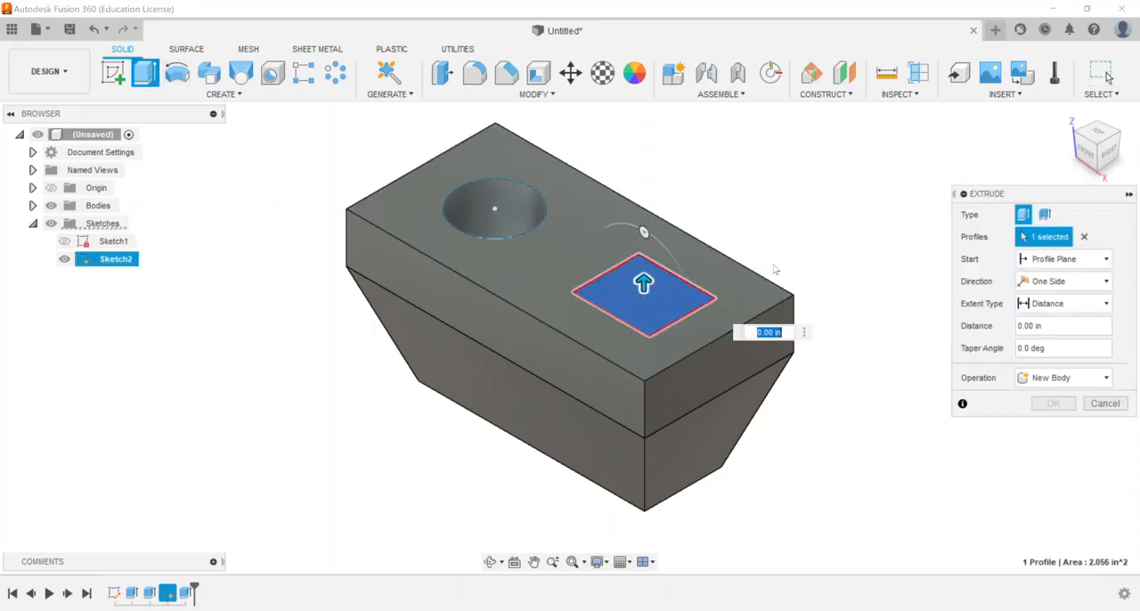
click(1074, 282)
click(1051, 317)
drag(642, 283, 643, 220)
drag(643, 308, 640, 379)
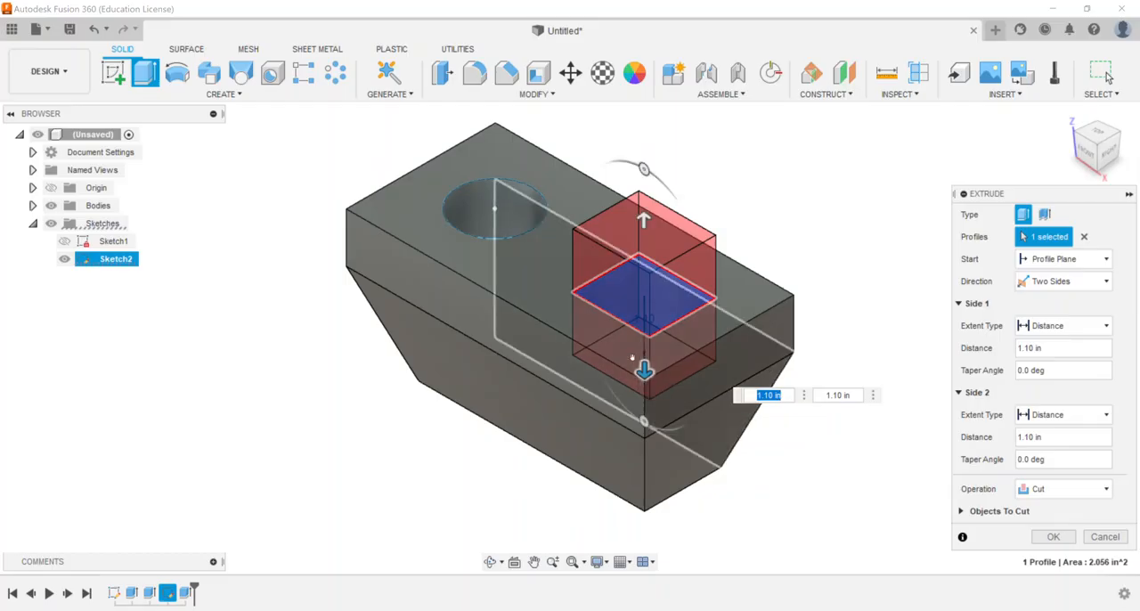
Set the two-sided extrusion to Join with a Side 2 distance of 4 in and create it
click(1044, 494)
click(1040, 508)
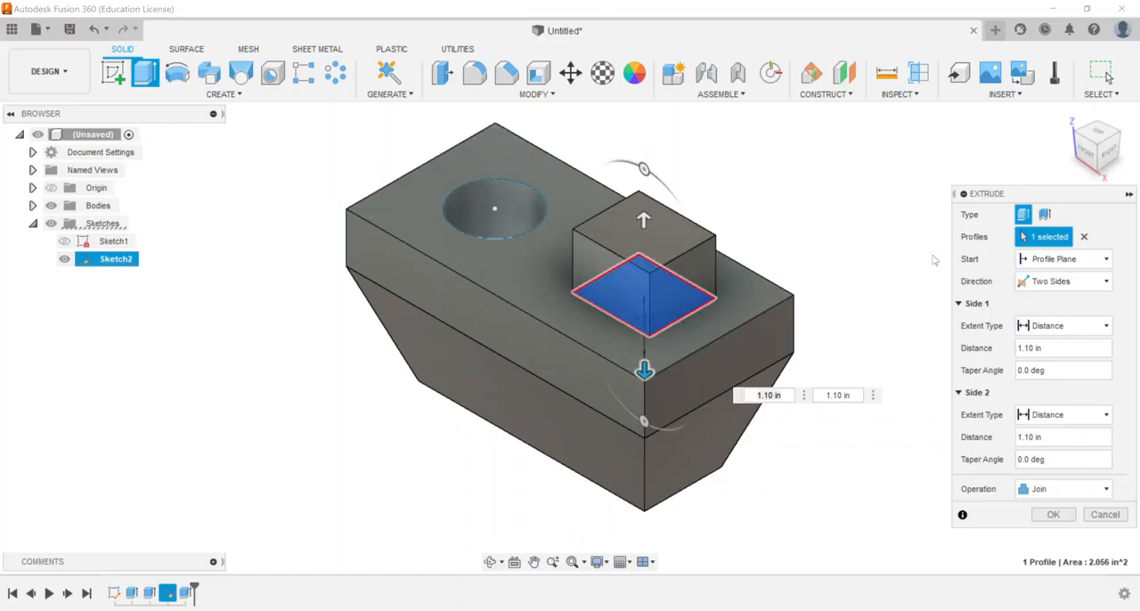
drag(643, 369, 644, 525)
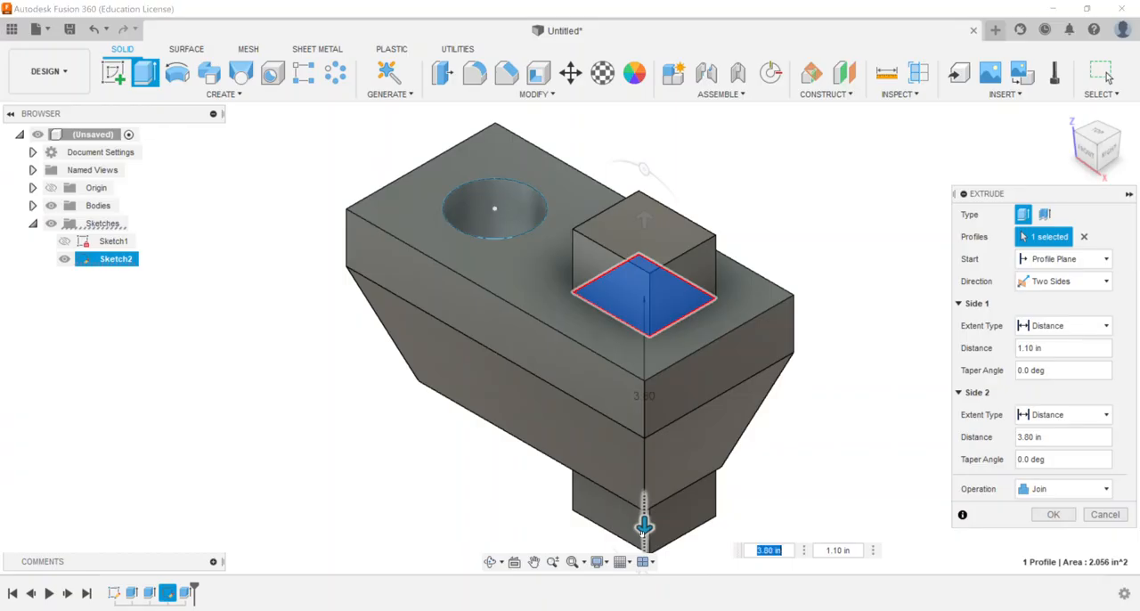
middle_drag(703, 492, 698, 438)
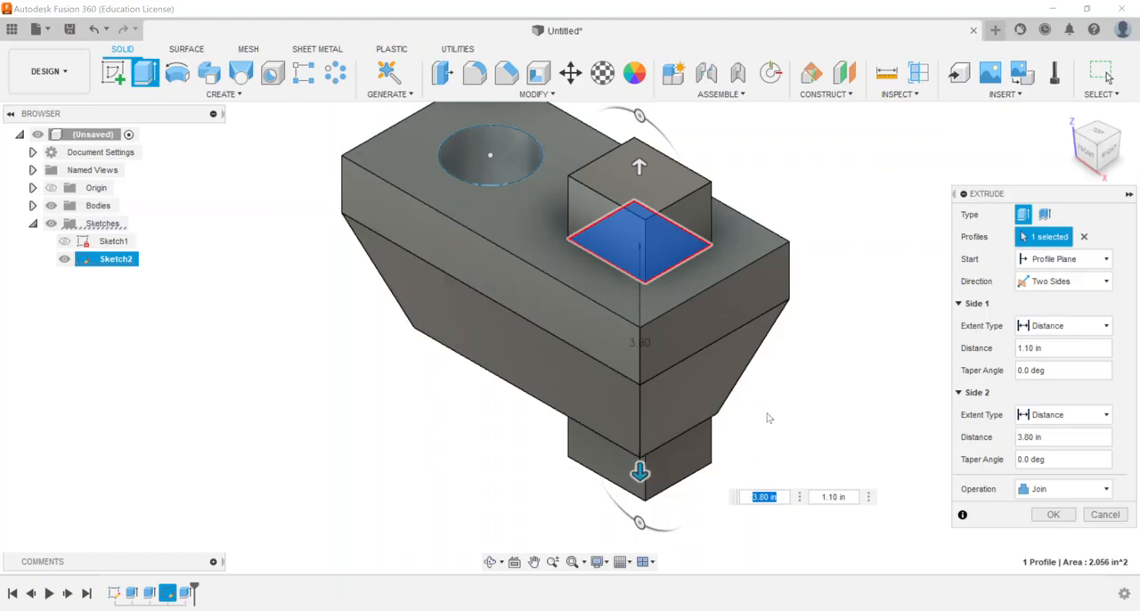
text(4)
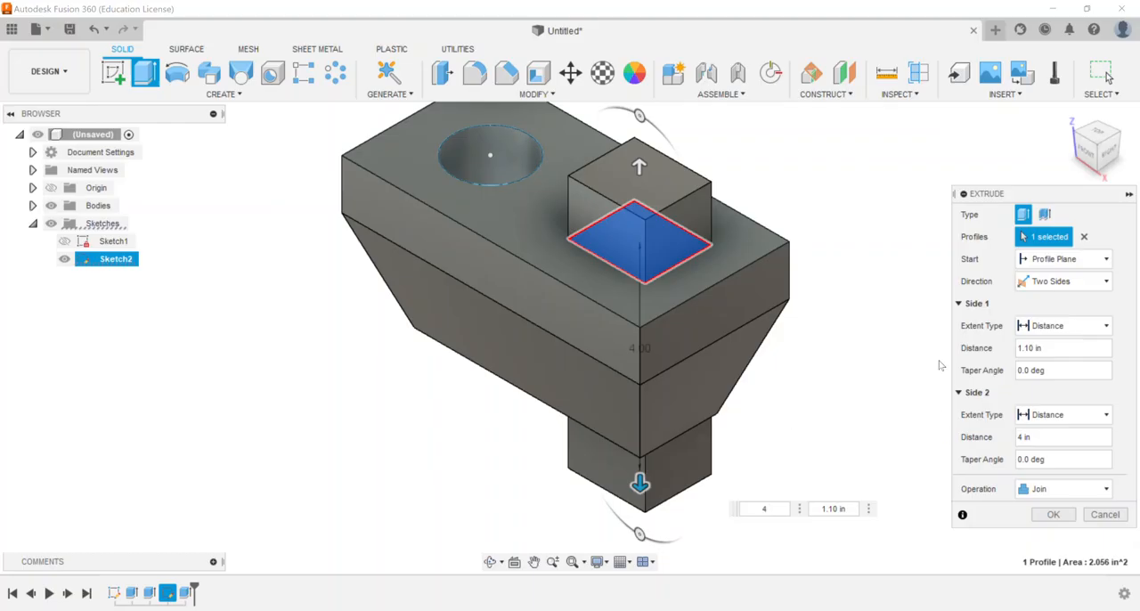
click(1052, 514)
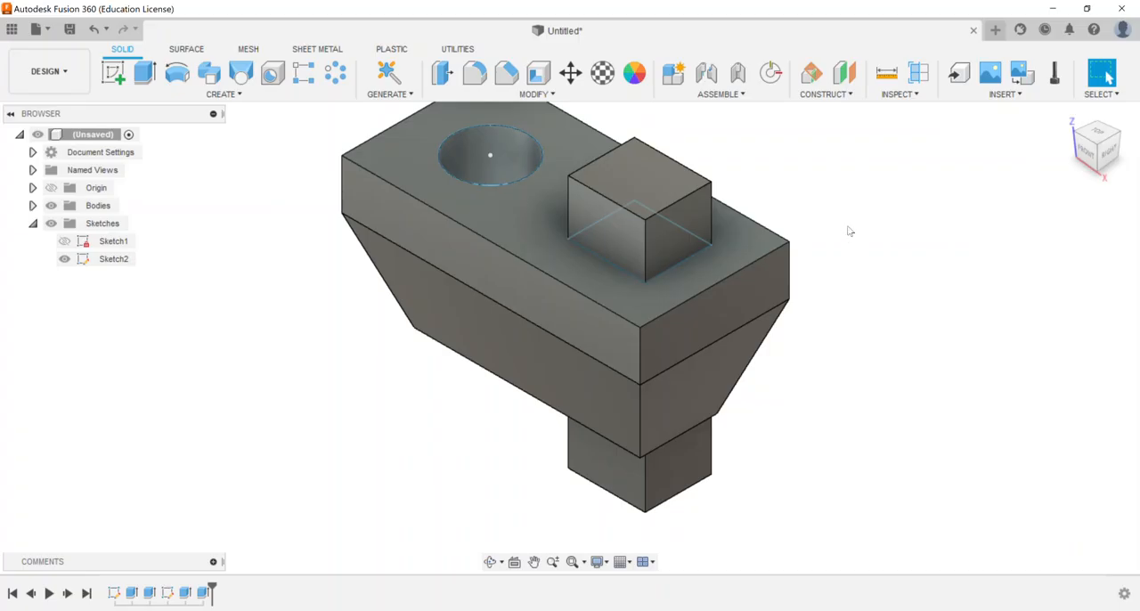
Hide Sketch2 and collapse the list of sketches
middle_drag(863, 253, 845, 313)
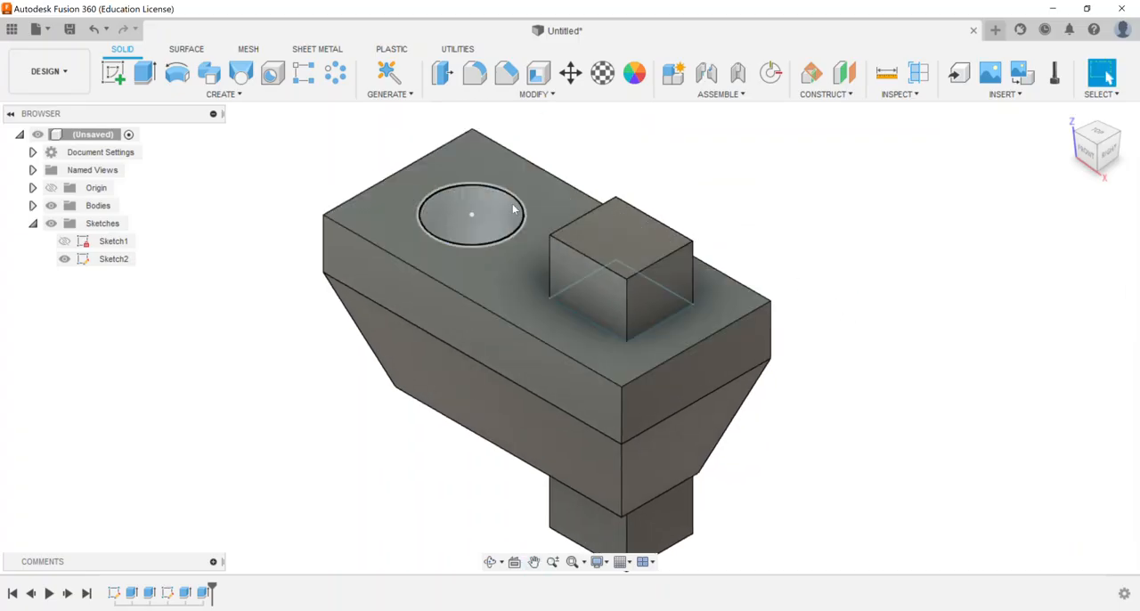
click(65, 258)
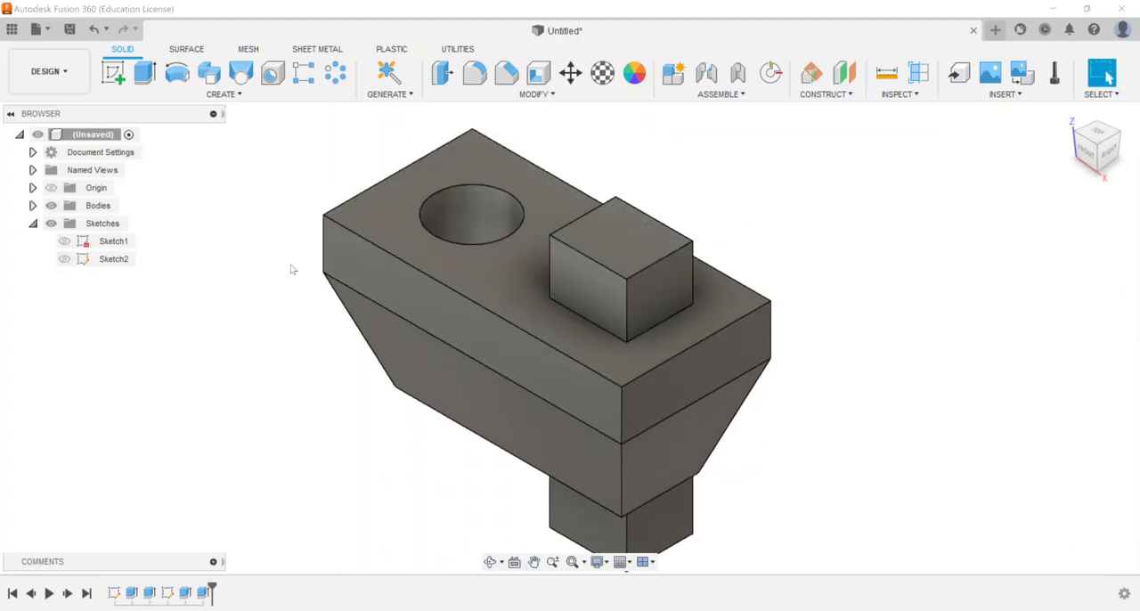
click(33, 224)
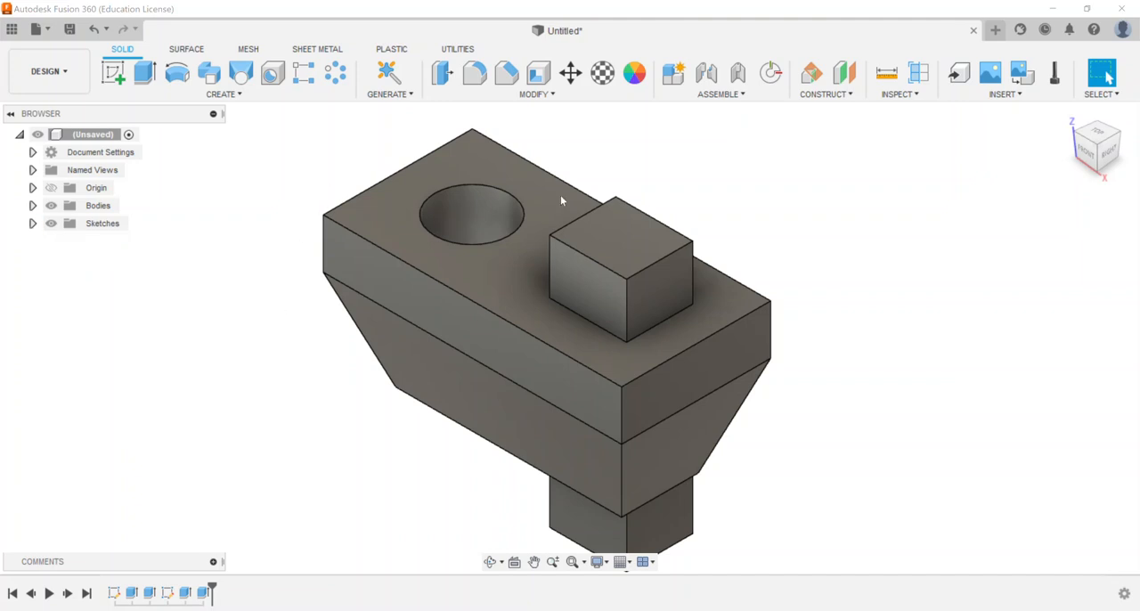
scroll(859, 286, down, 1)
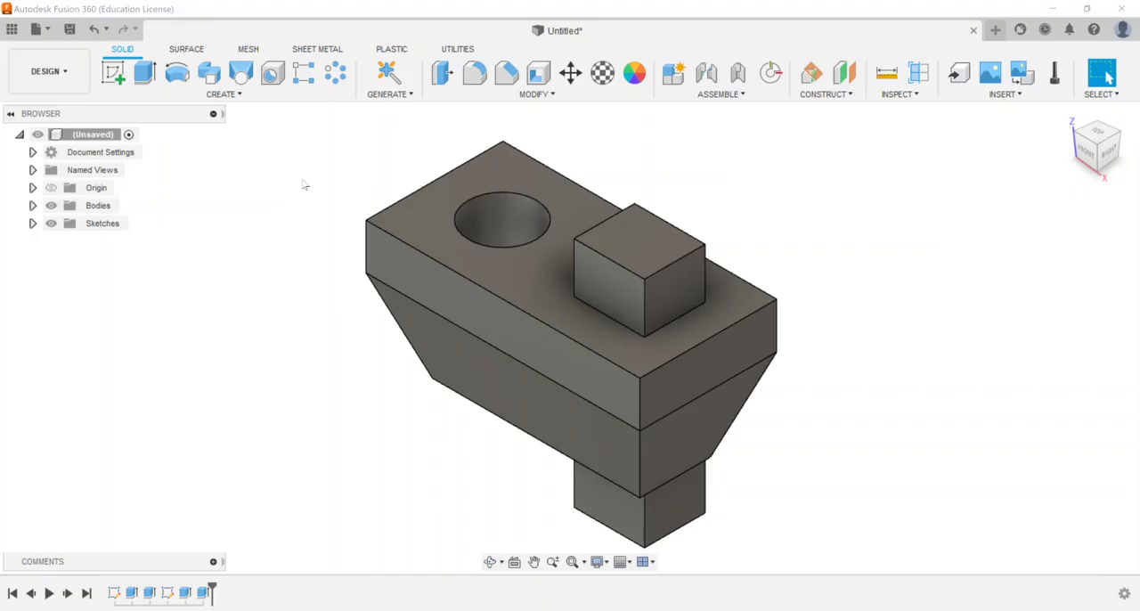
Extrude the upper block's long front side face outward 3.50 in as a New Component
click(153, 83)
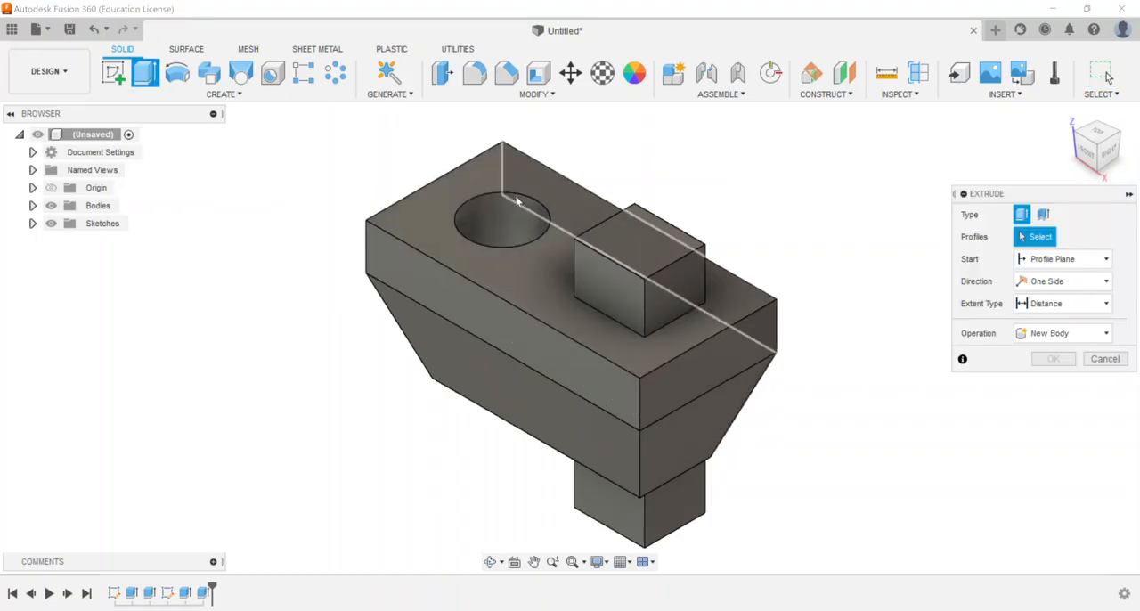
click(426, 293)
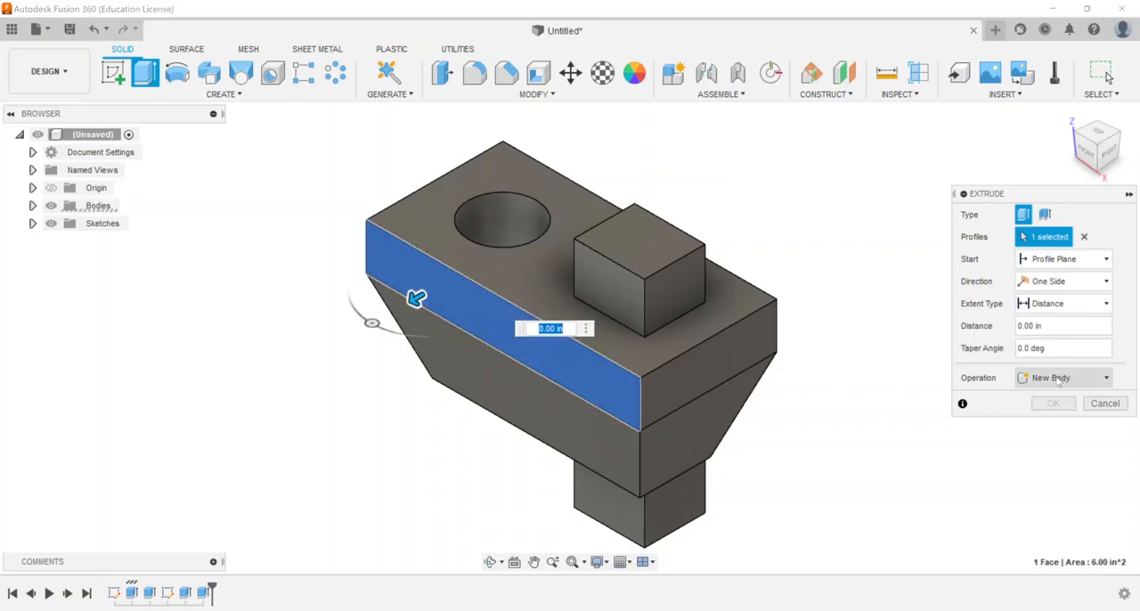
click(1058, 379)
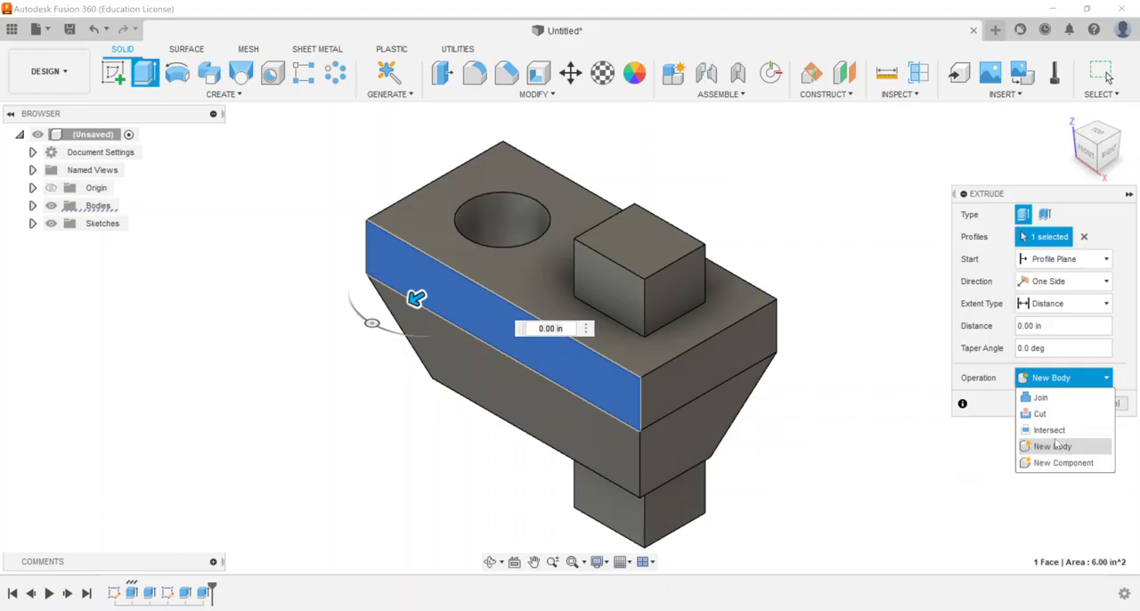
click(164, 277)
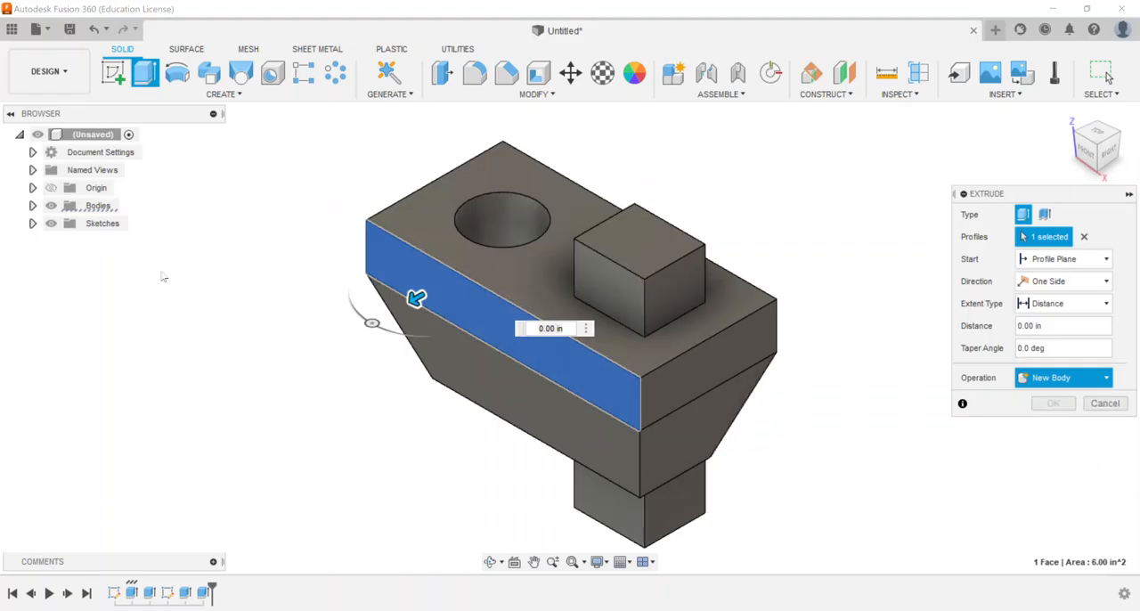
click(1059, 378)
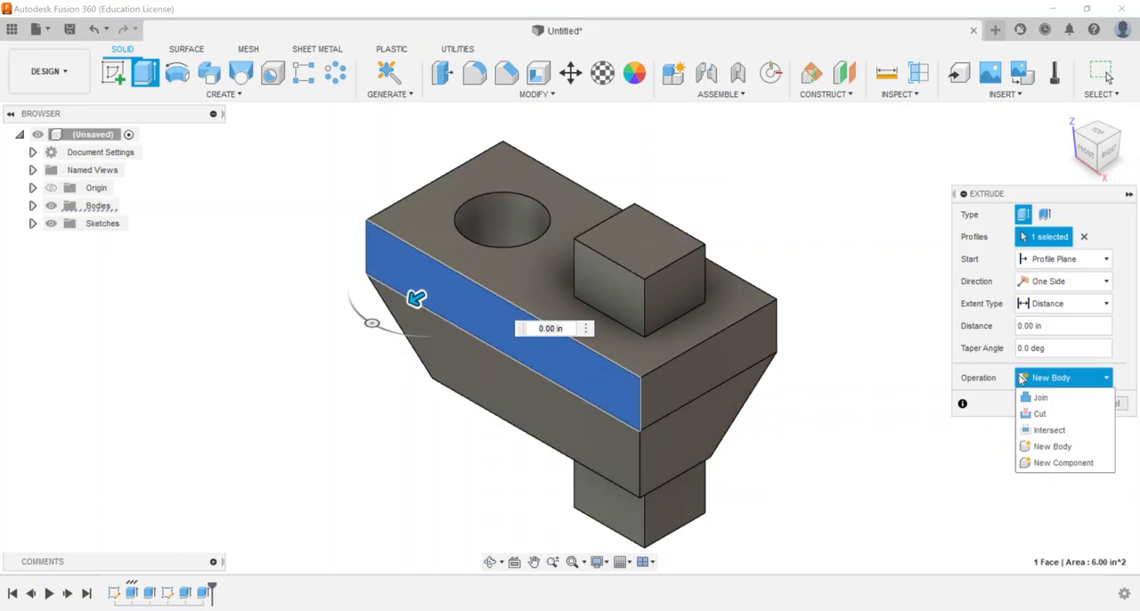
click(1059, 462)
drag(411, 299, 310, 359)
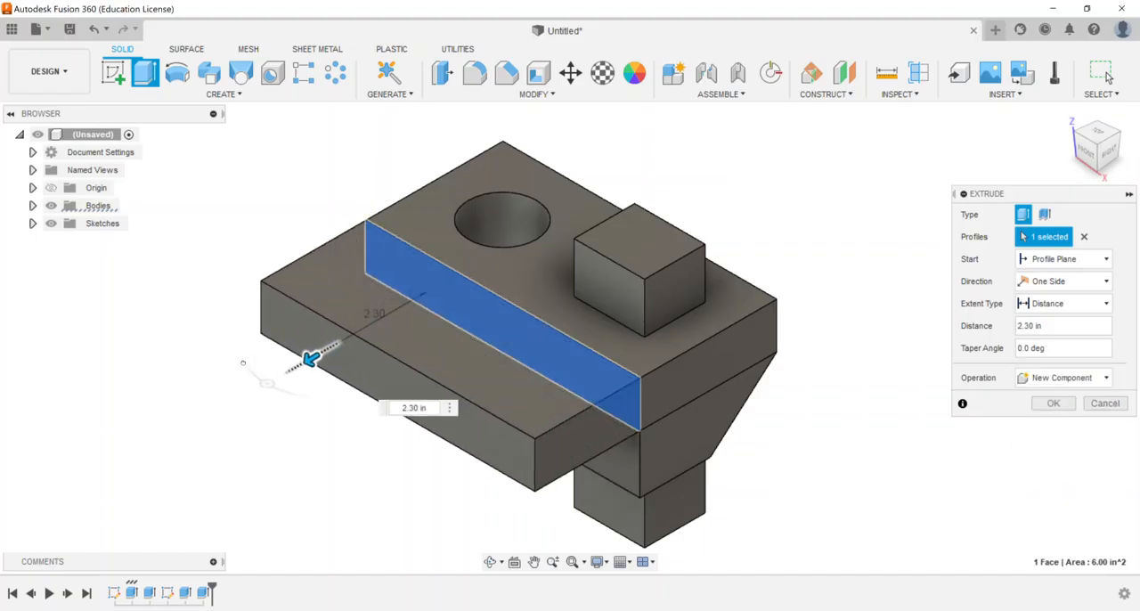
click(1054, 403)
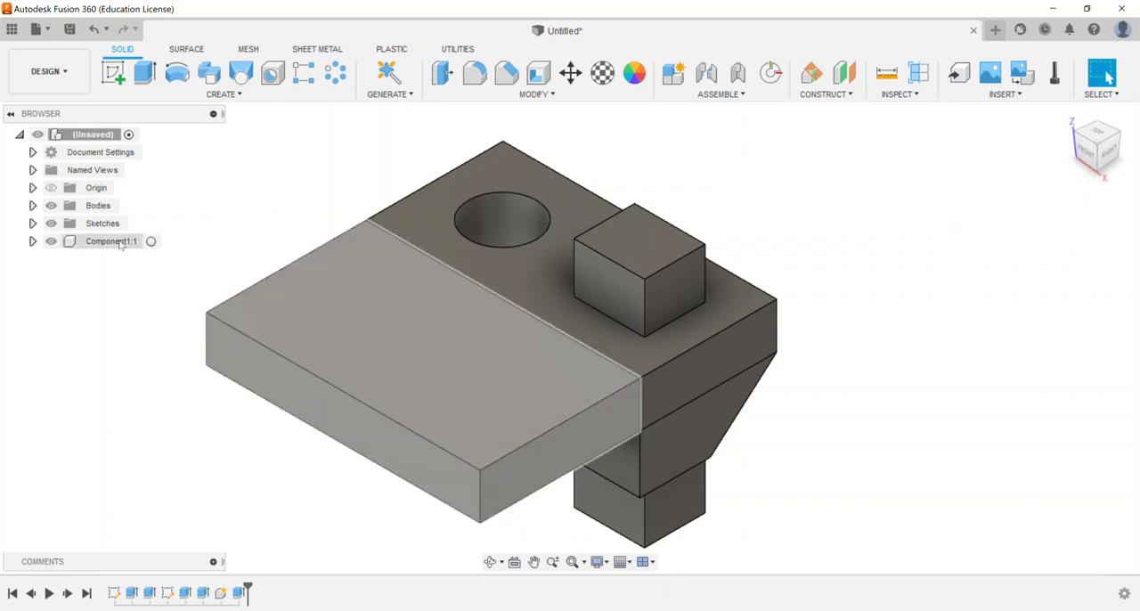
Inspect Component1 in the browser, and expand Bodies to examine Body1's available commands, including Create Components from Bodies
click(132, 240)
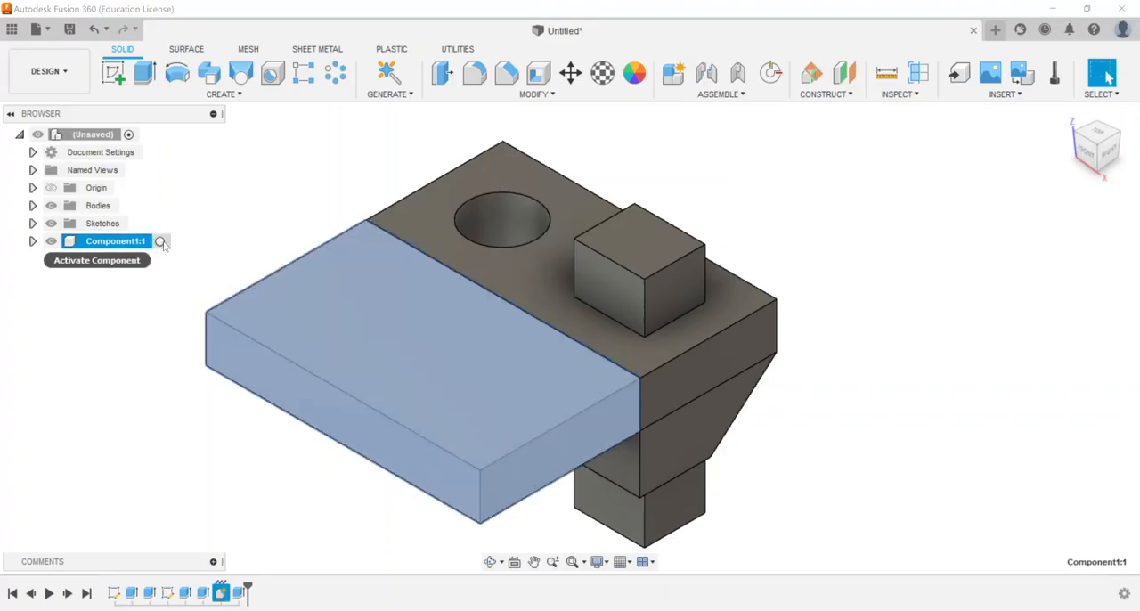
click(265, 190)
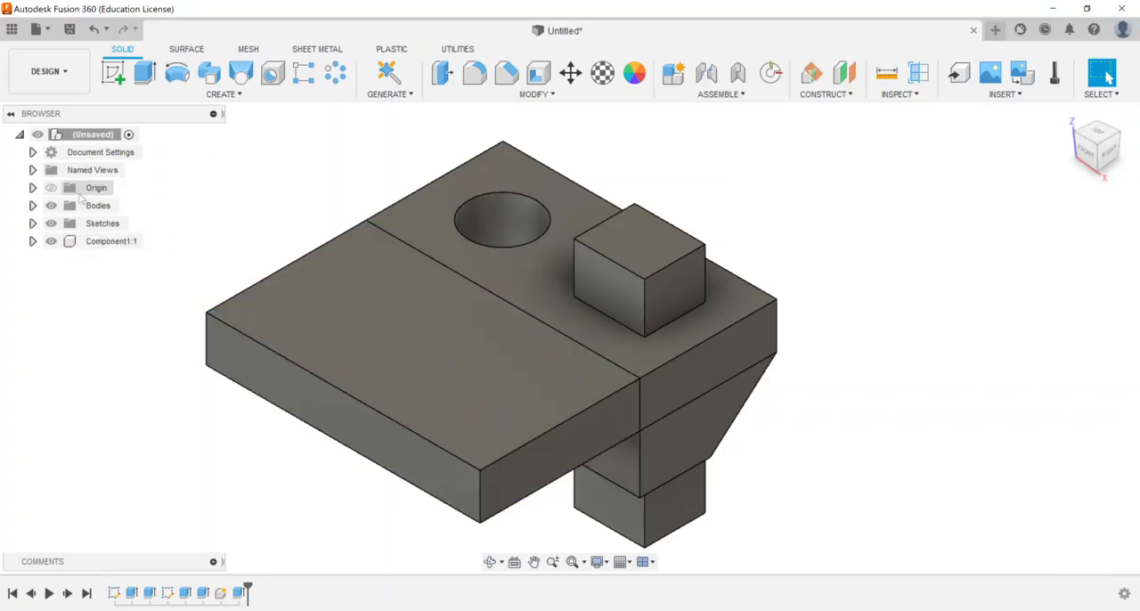
click(32, 205)
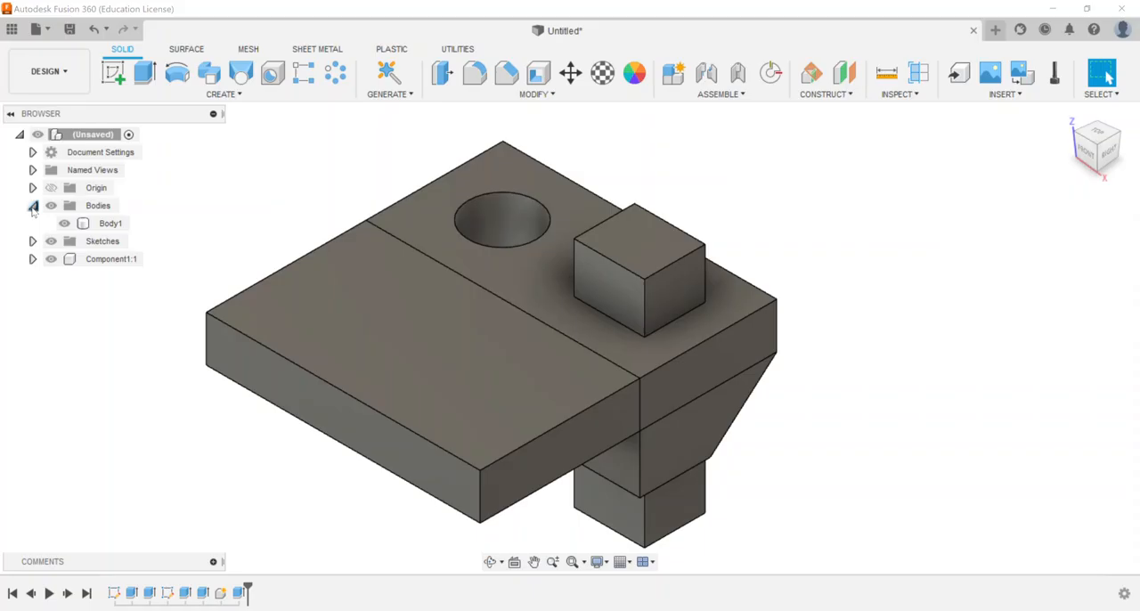
right_click(118, 231)
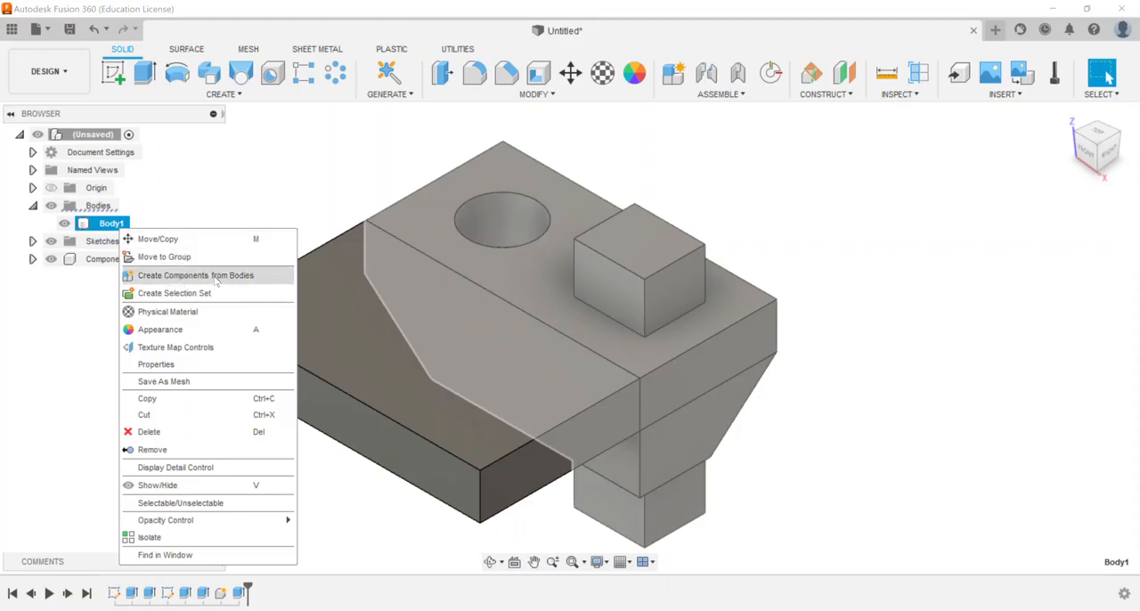
click(277, 180)
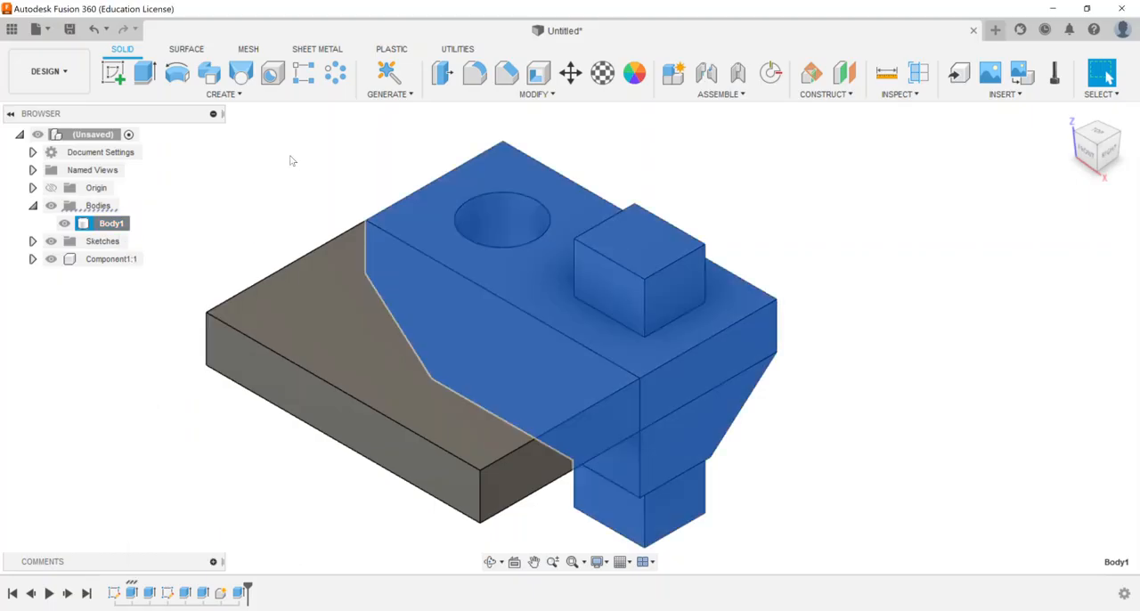
click(290, 161)
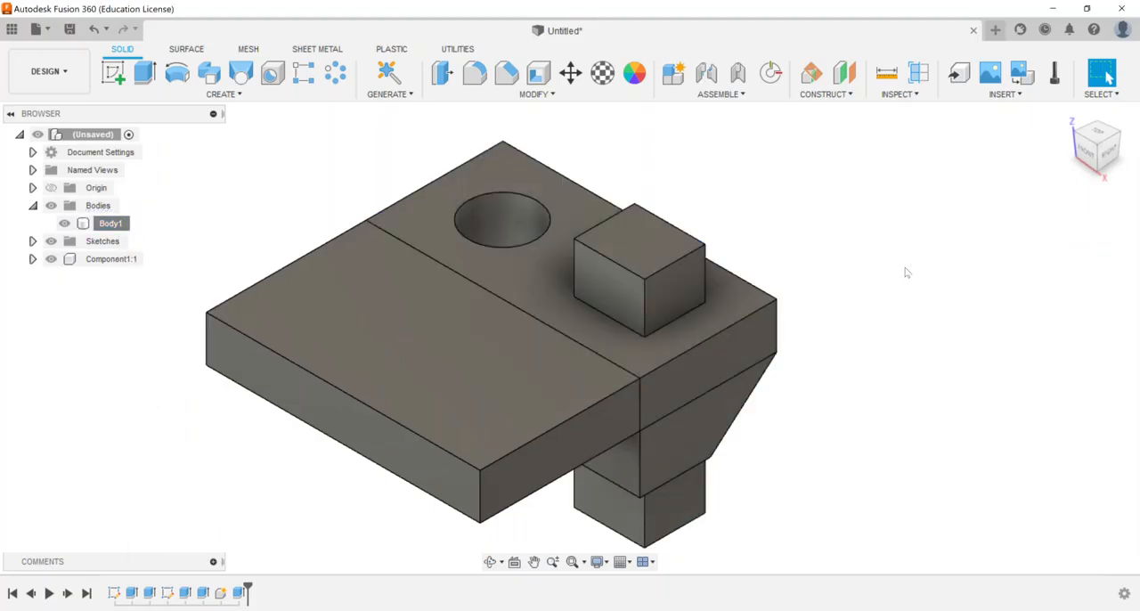